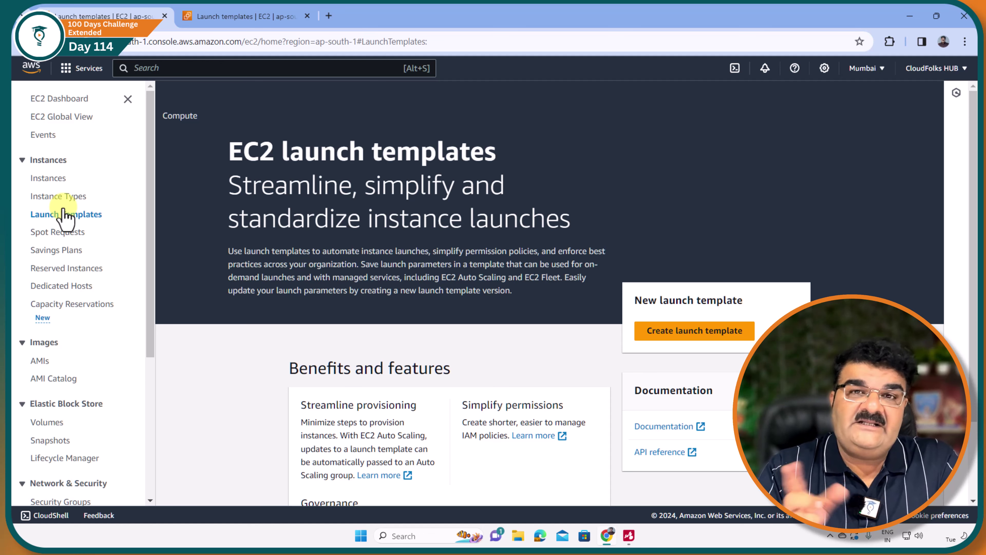
- Start a new launch template named LT-For-SG with template version description 1
left_click(662, 330)
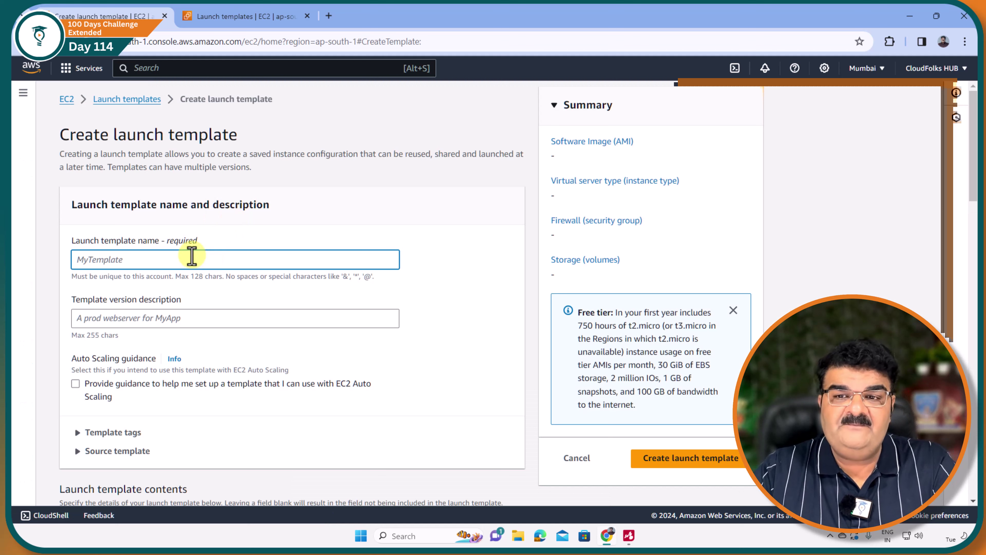
type("LT_")
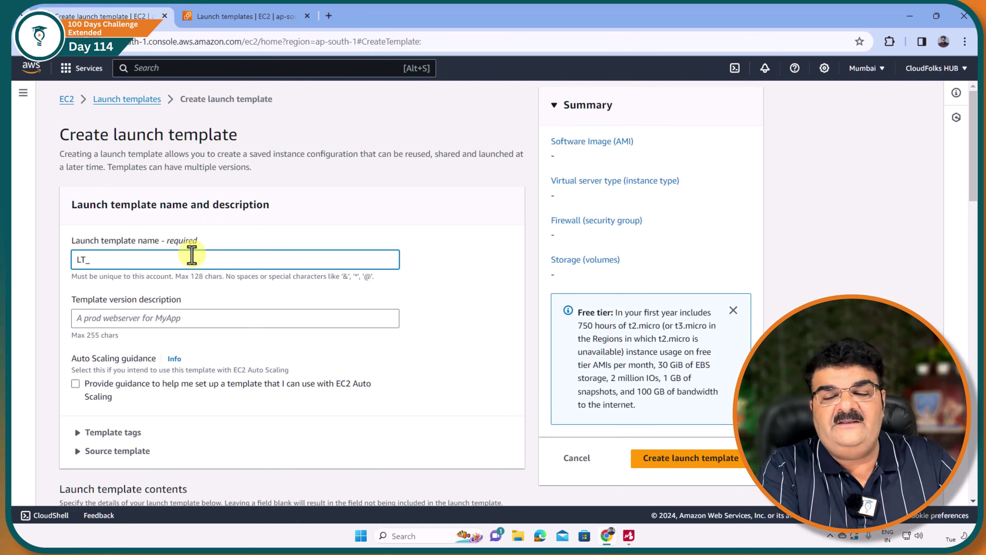
type("FOI")
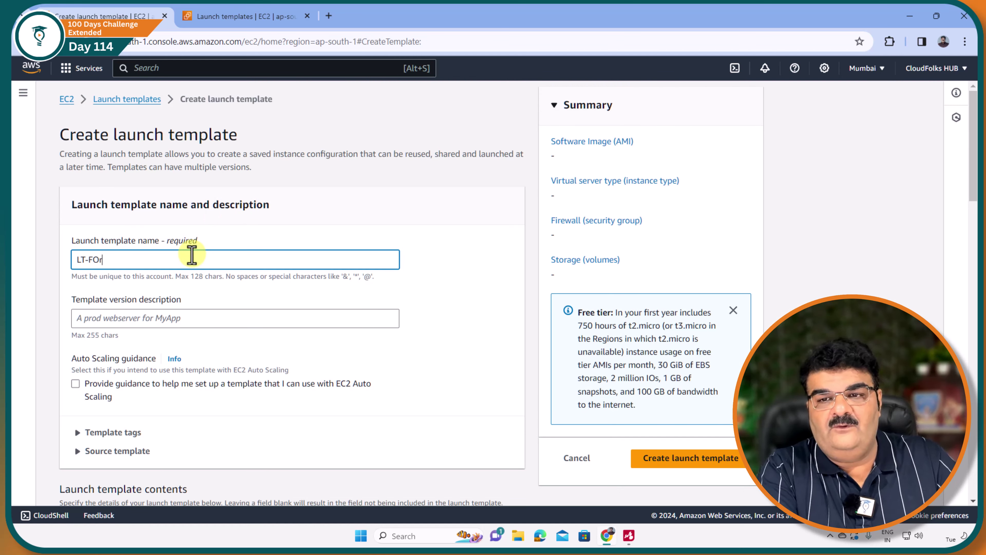
key("BackSpace")
key("BackSpace")
type("or=1")
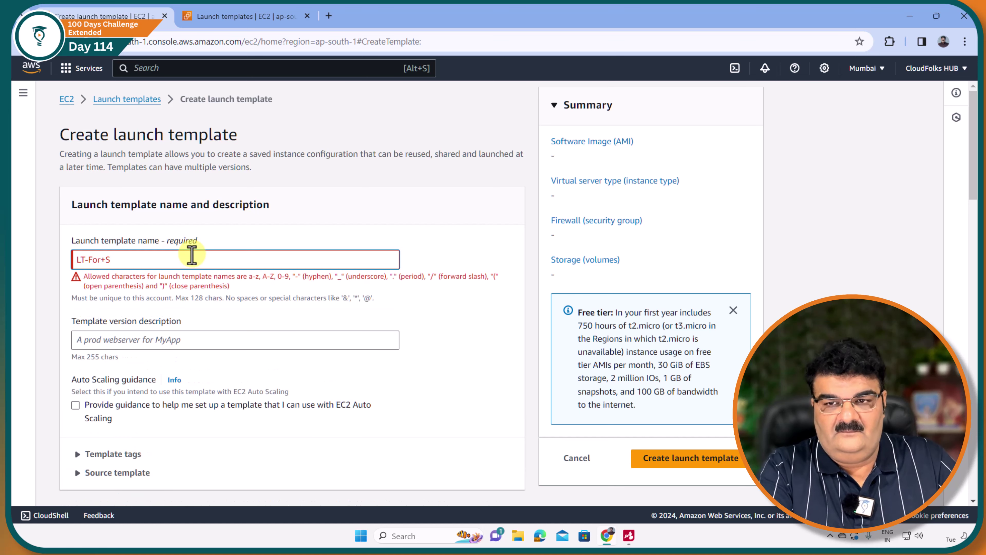
key("BackSpace")
key("BackSpace")
type("-")
type("SG")
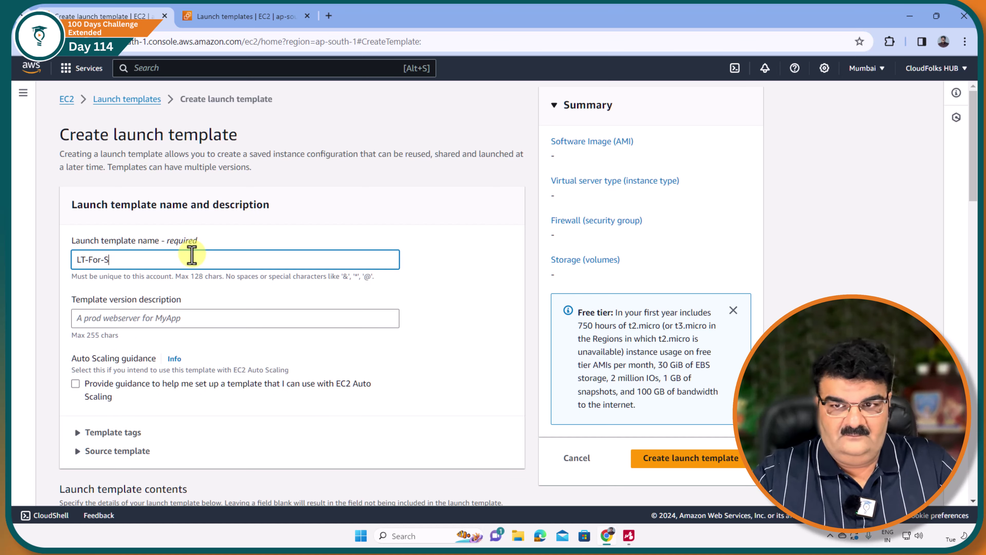
left_click(161, 317)
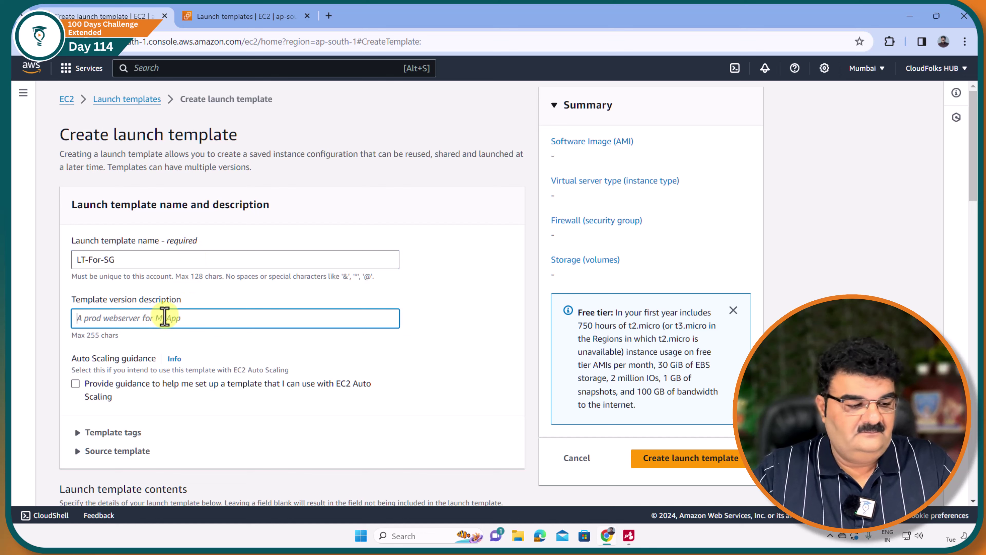
type("1")
- Choose the Amazon Linux 2023 AMI for the template and set the instance type to t2.micro
scroll(164, 317, "down", 5)
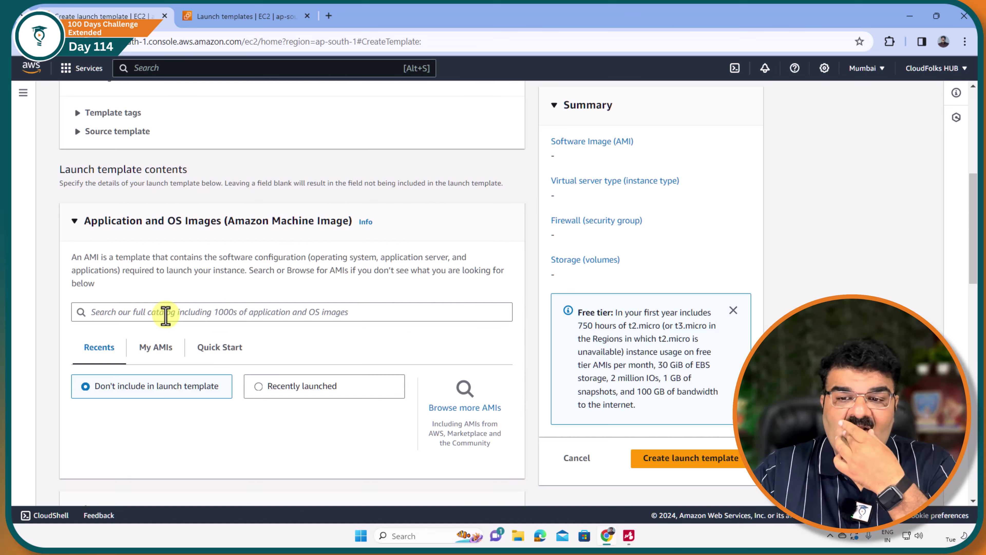
left_click(452, 405)
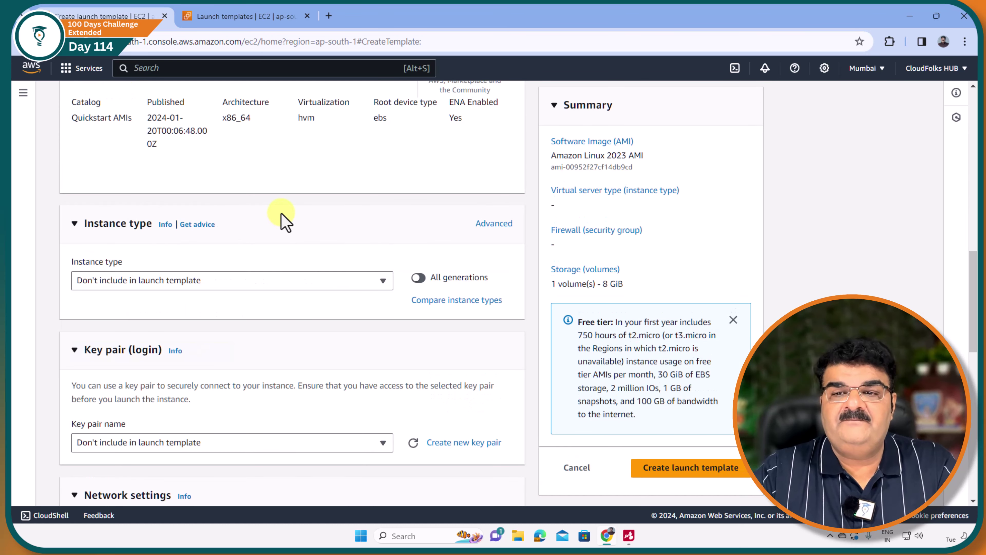
left_click(189, 282)
left_click(328, 427)
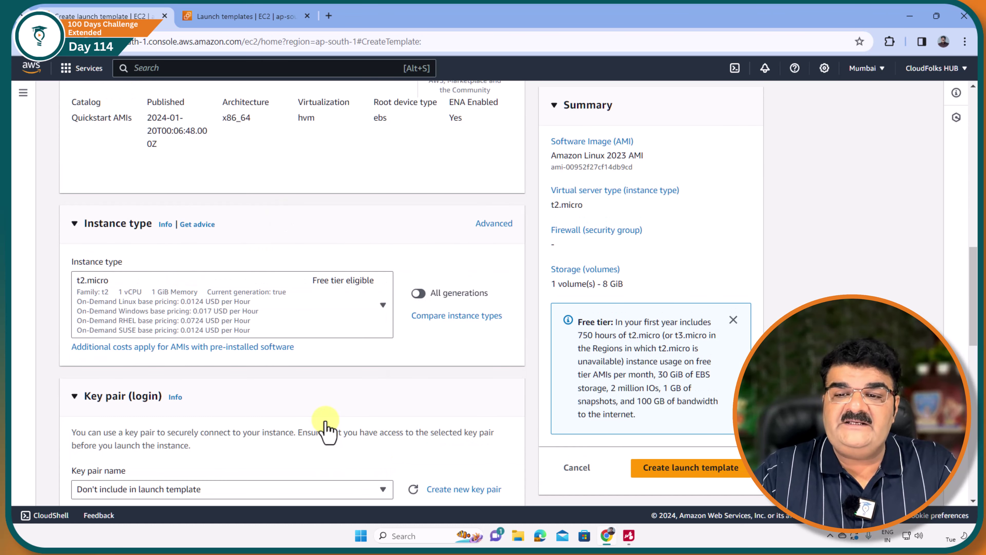
- Set the template's login key pair to 2024-key
scroll(198, 236, "down", 4)
left_click(193, 334)
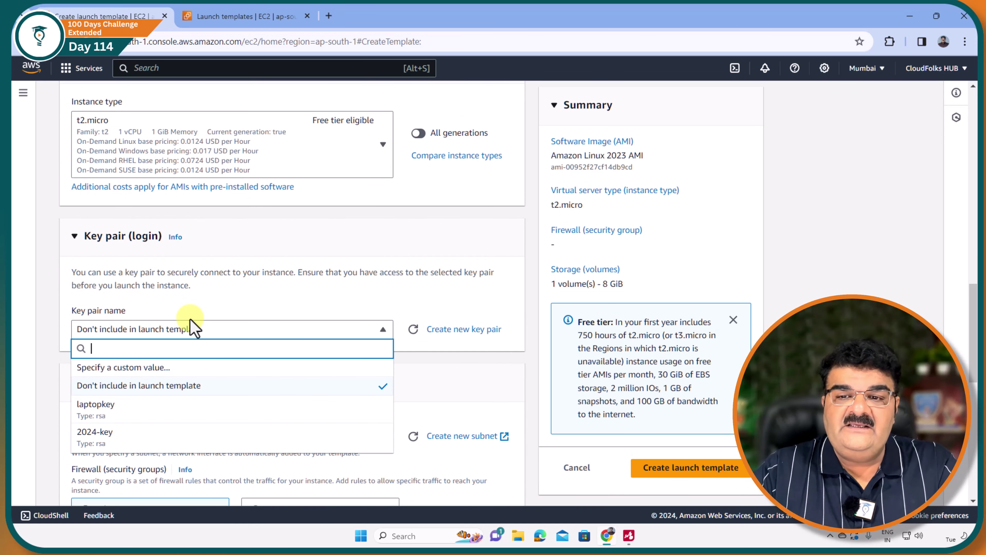
left_click(144, 435)
- In the network settings, define a new security group named Test-SG with the description "Secure WEb"
scroll(168, 289, "down", 4)
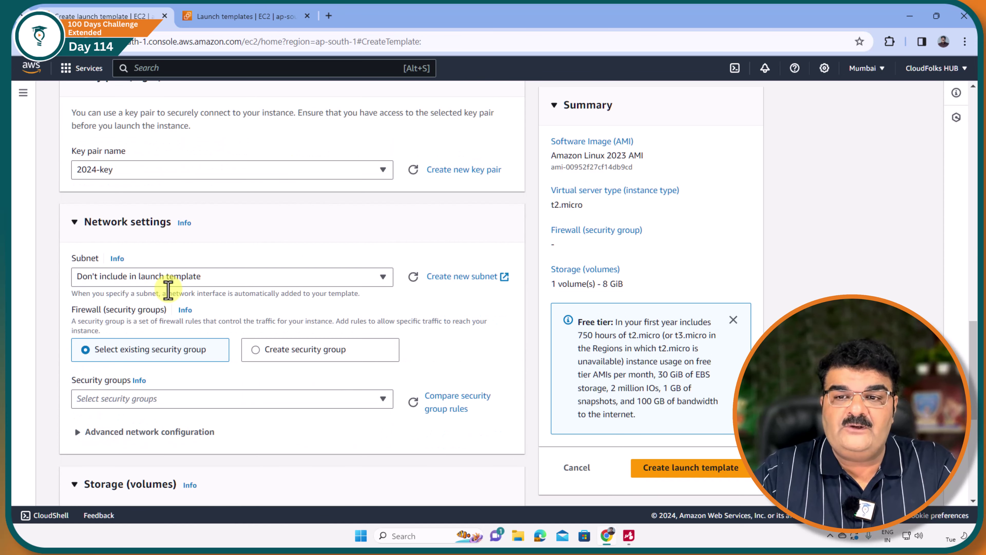
left_click(257, 351)
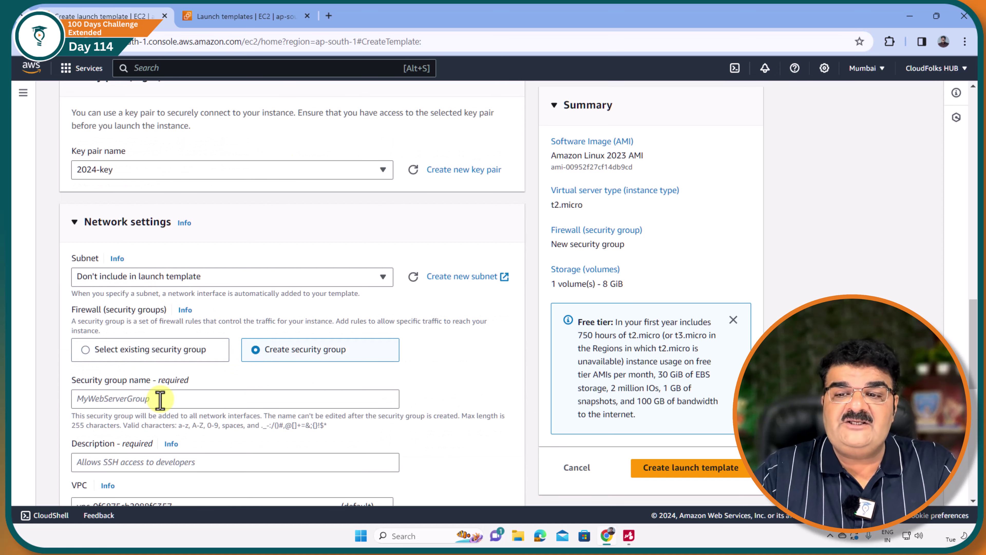
left_click(155, 398)
type("Test-SG")
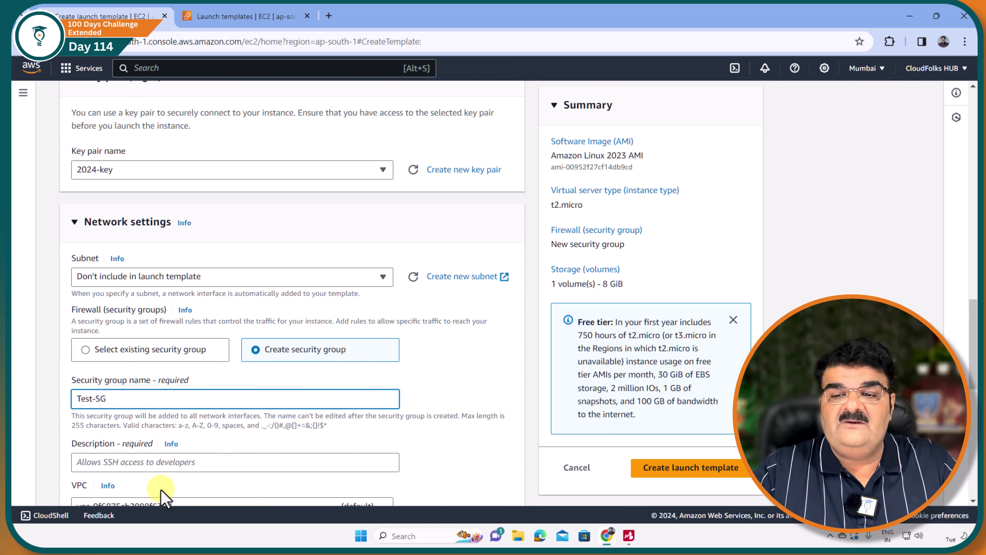
left_click(160, 460)
type("Secur")
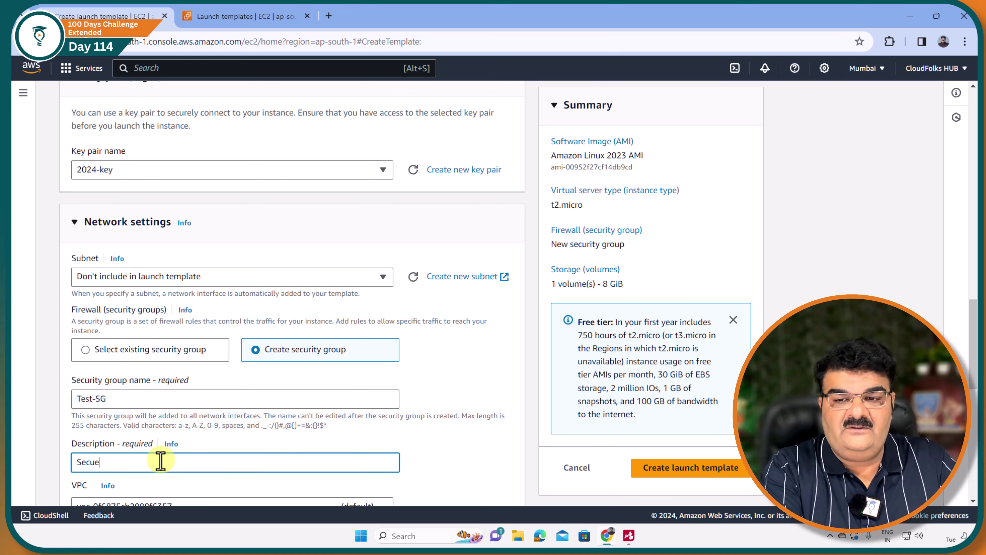
key("BackSpace")
type("re ")
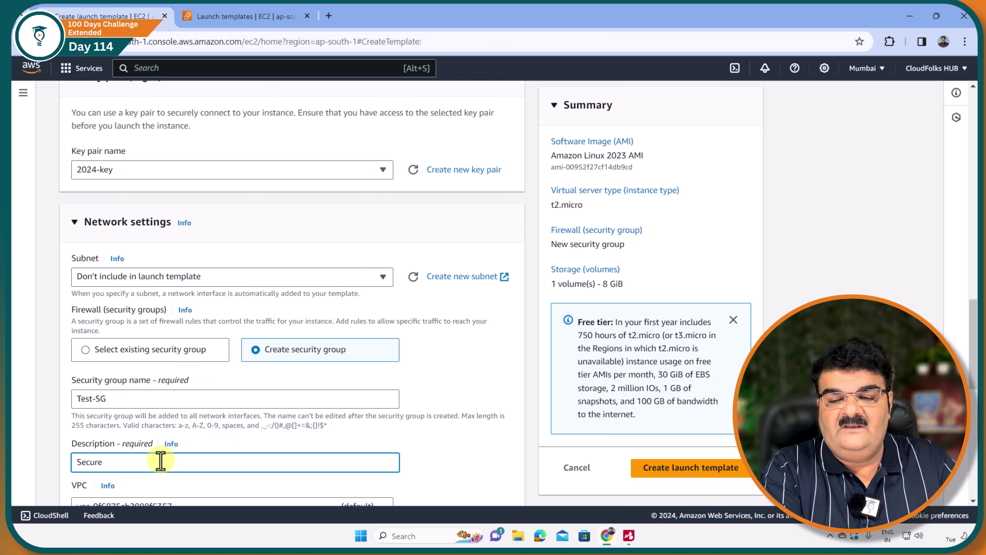
type("WEb")
- Add an inbound security group rule of type ssh with source 0.0.0.0/0
scroll(155, 462, "down", 5)
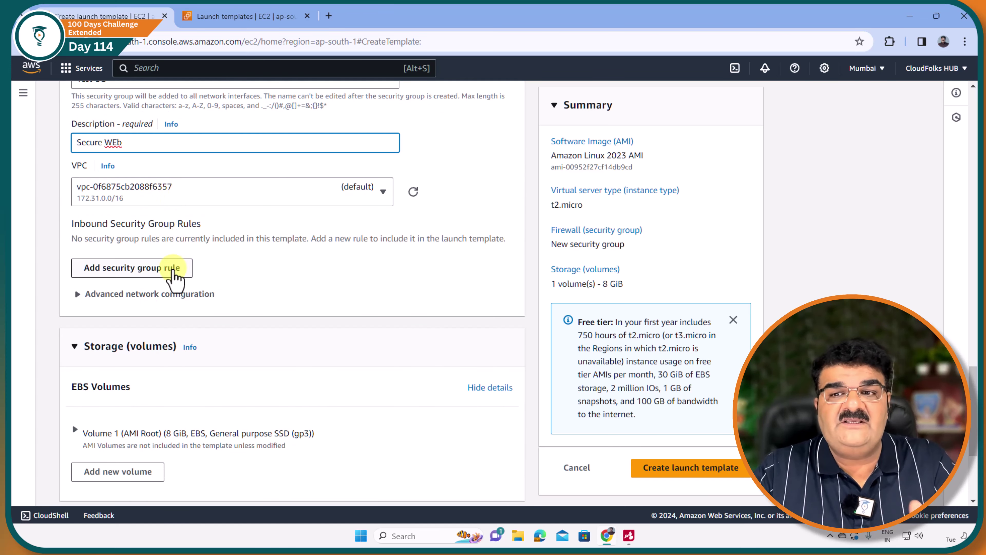
left_click(160, 269)
left_click(158, 295)
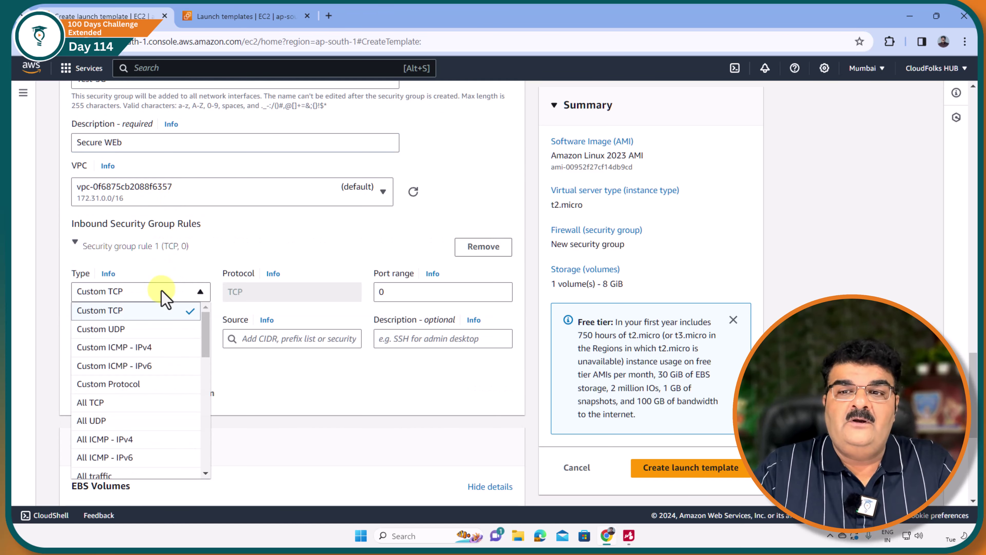
scroll(208, 354, "down", 1)
left_click_drag(208, 354, 209, 374)
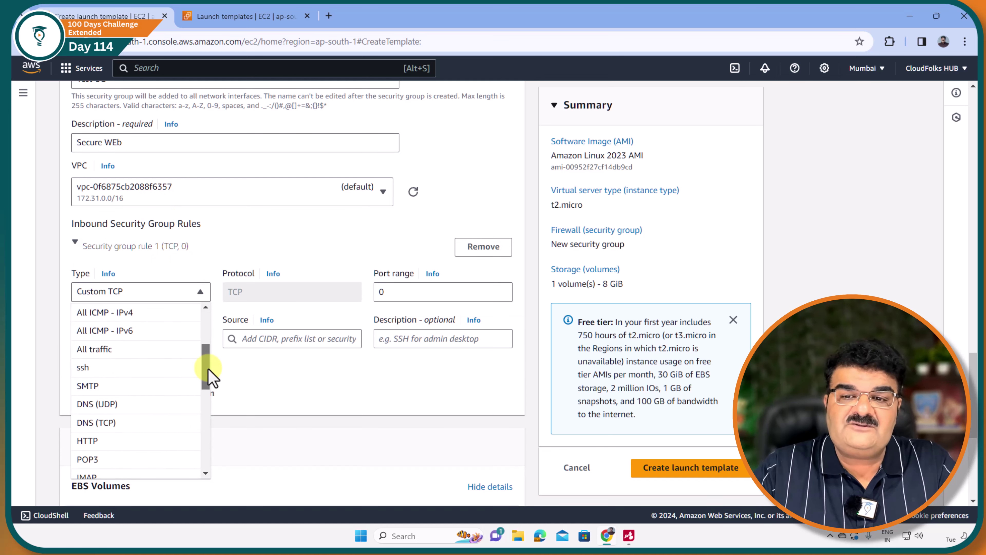
left_click(112, 369)
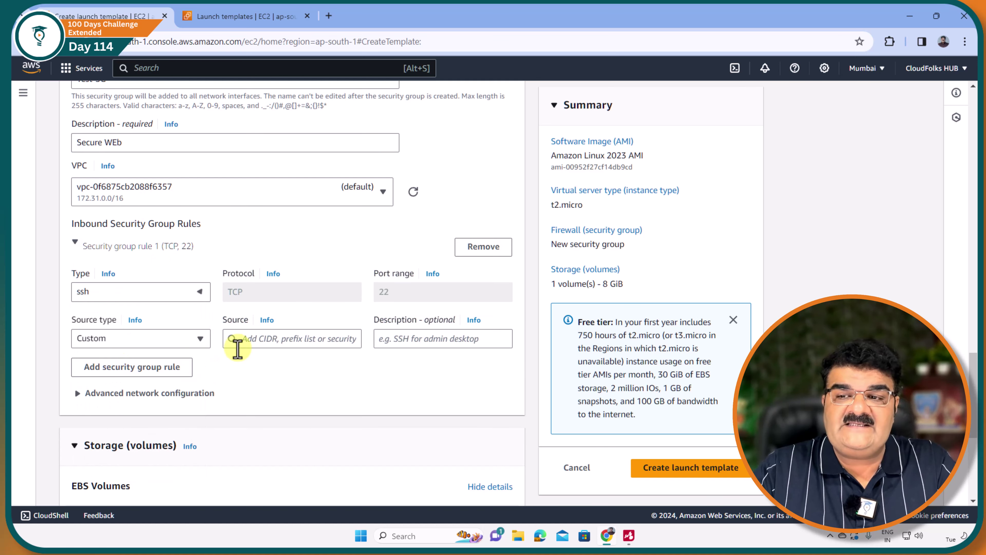
left_click(243, 338)
left_click(286, 156)
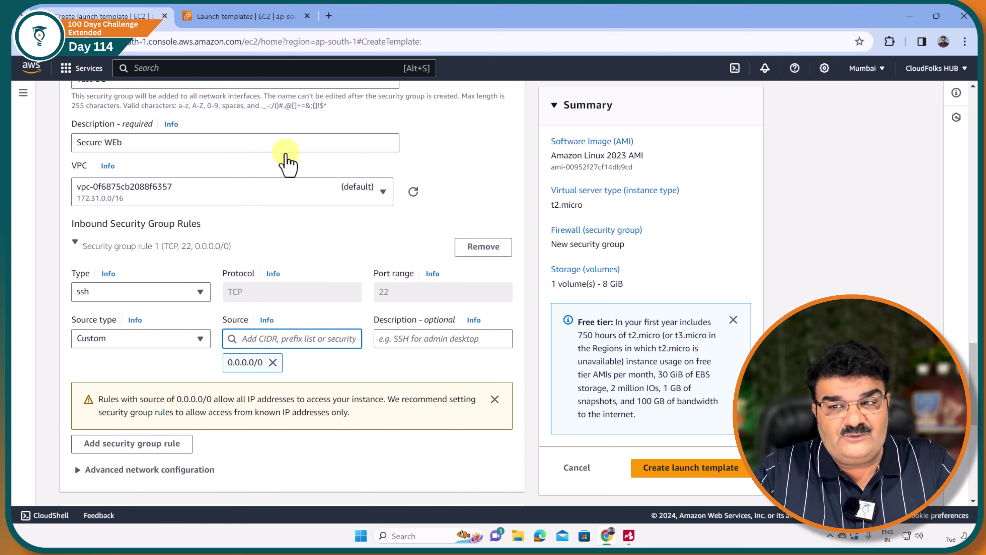
- Add a second inbound security group rule of type HTTP with source 0.0.0.0/0
left_click(142, 446)
left_click(139, 446)
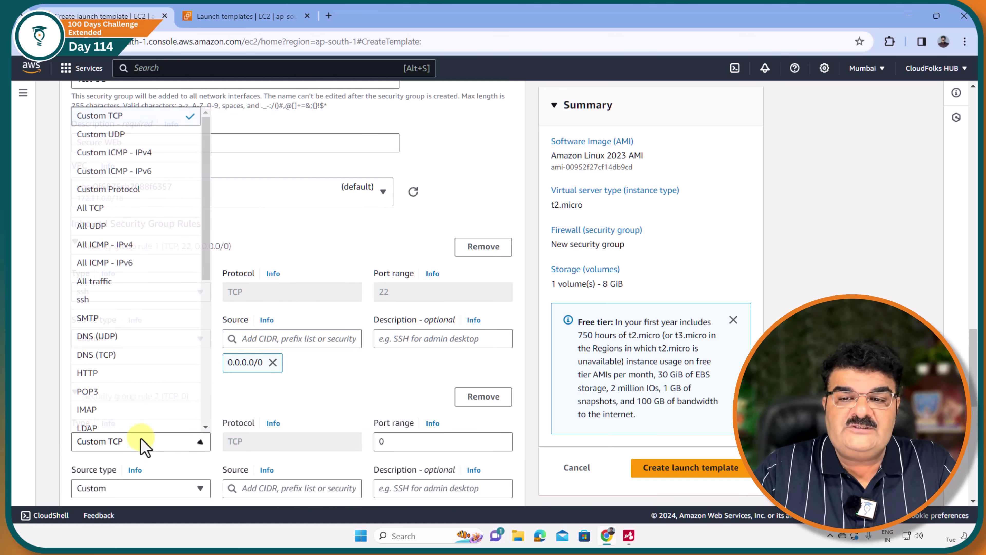
left_click(132, 373)
left_click(272, 488)
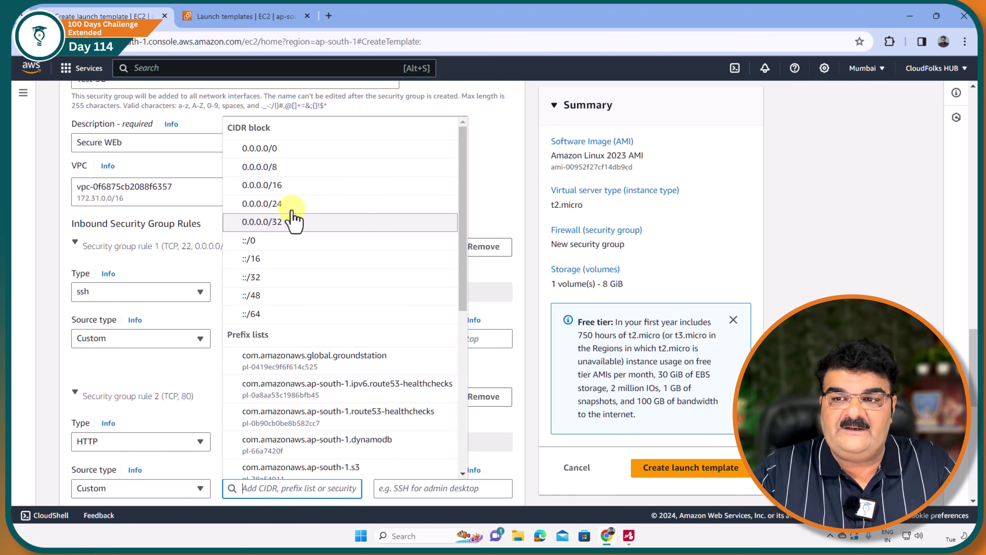
left_click(301, 169)
- Paste the copied bash script for the Flask app into the advanced user data and submit the launch template
scroll(286, 244, "down", 10)
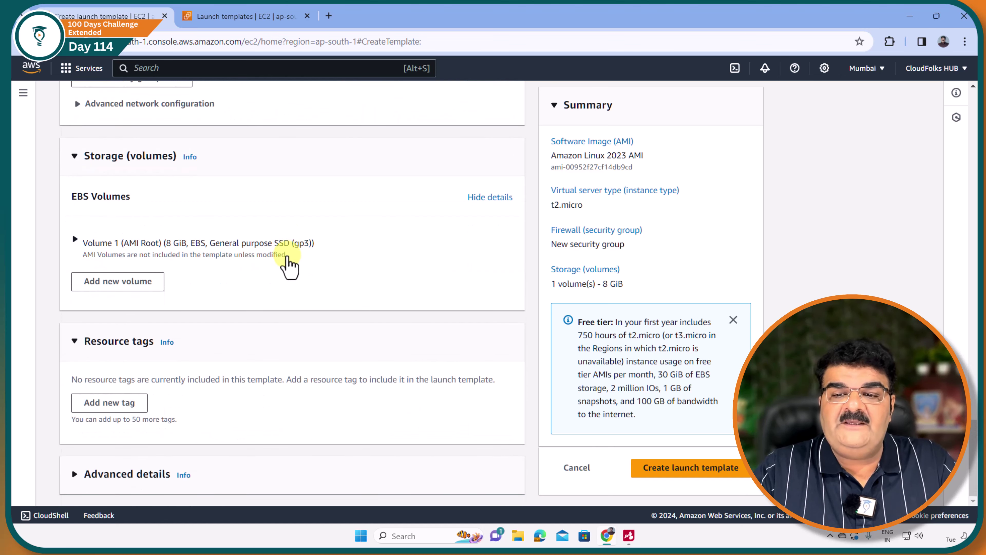
left_click(69, 473)
scroll(132, 379, "down", 15)
scroll(132, 380, "down", 10)
left_click(163, 331)
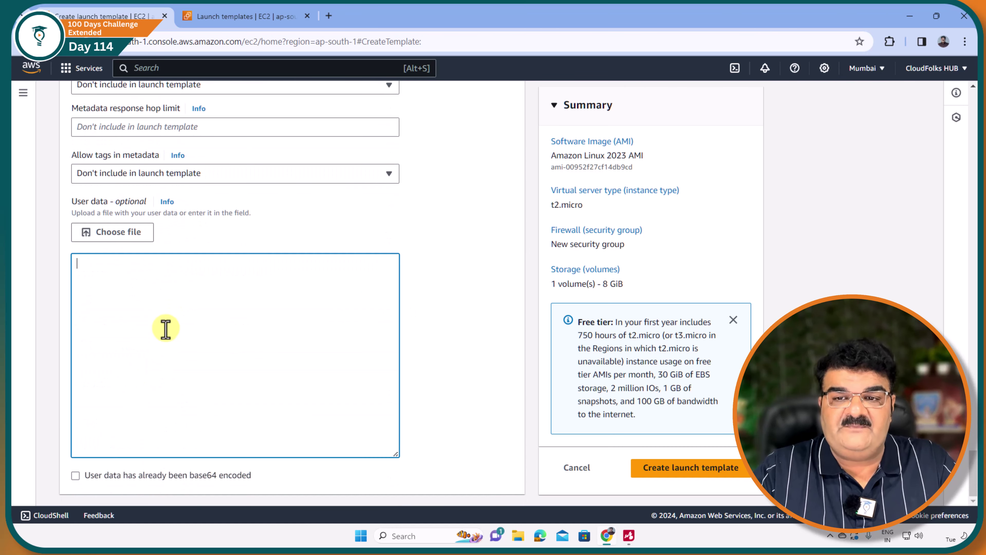
key("alt+Tab")
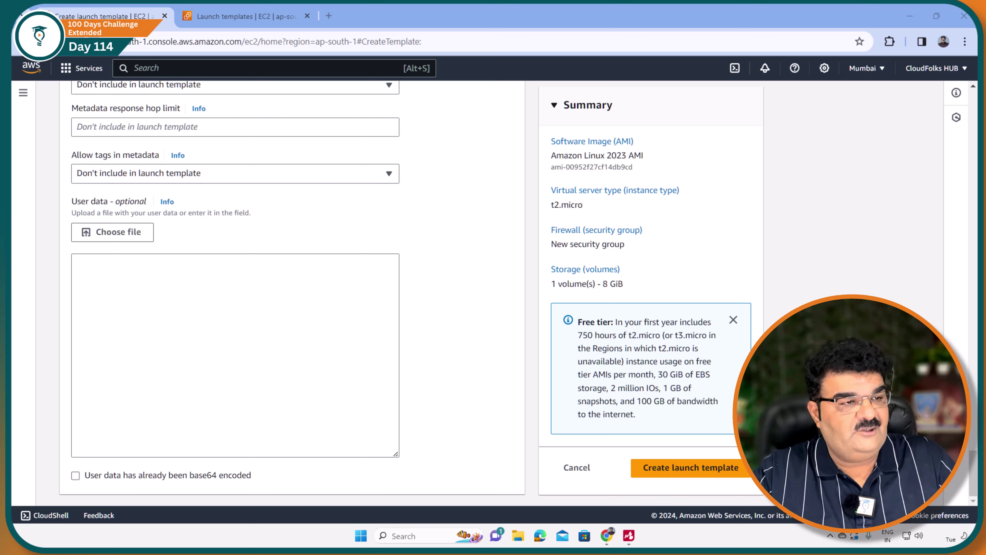
left_click(101, 292)
key("ctrl+v")
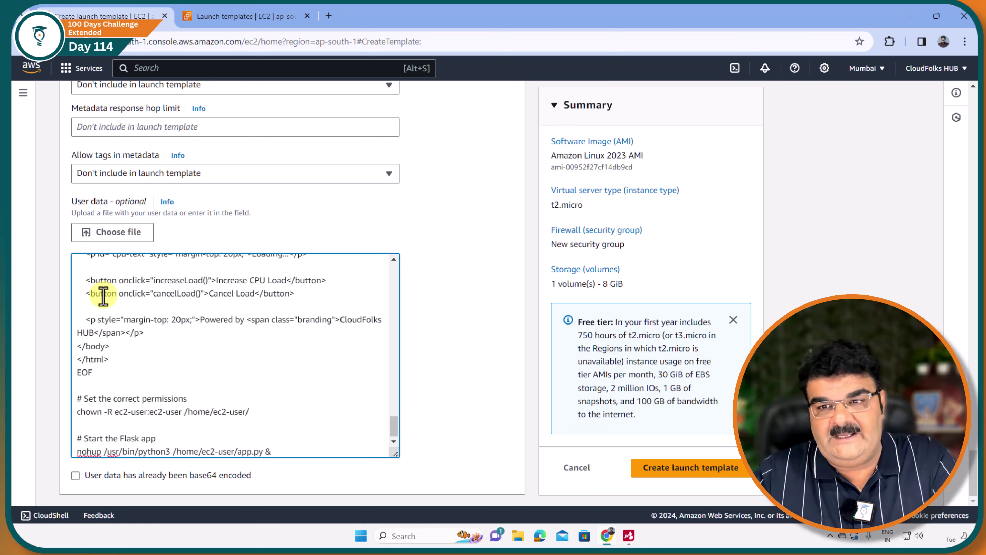
scroll(295, 374, "up", 20)
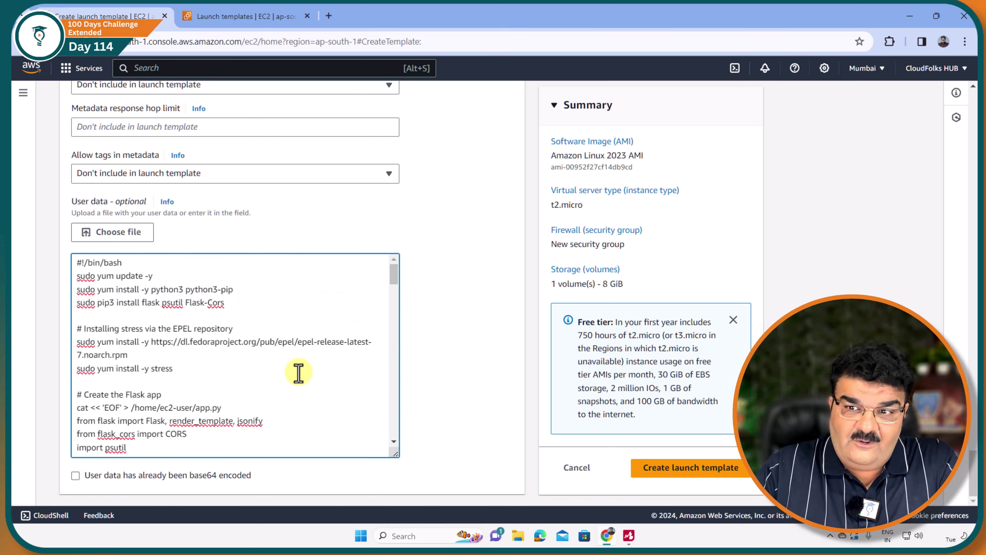
scroll(299, 372, "up", 3)
scroll(296, 372, "down", 3)
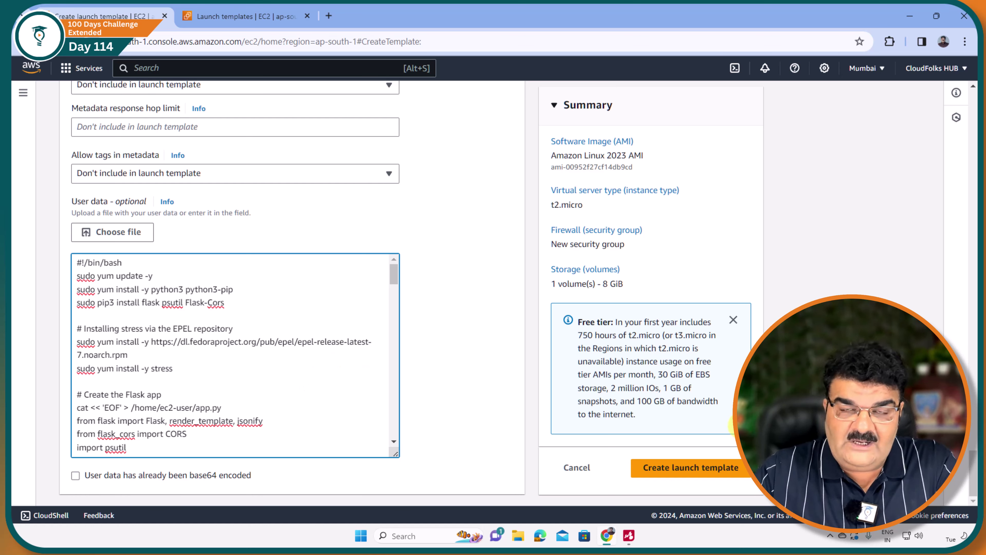
left_click(682, 476)
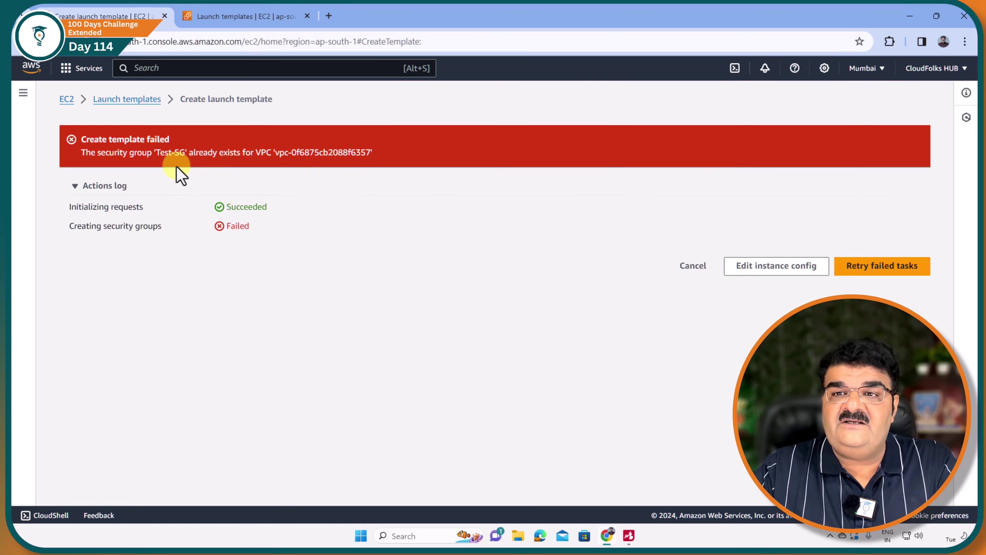
- Edit the instance configuration to rename the new security group Test-SG-1 and create the launch template
left_click(761, 270)
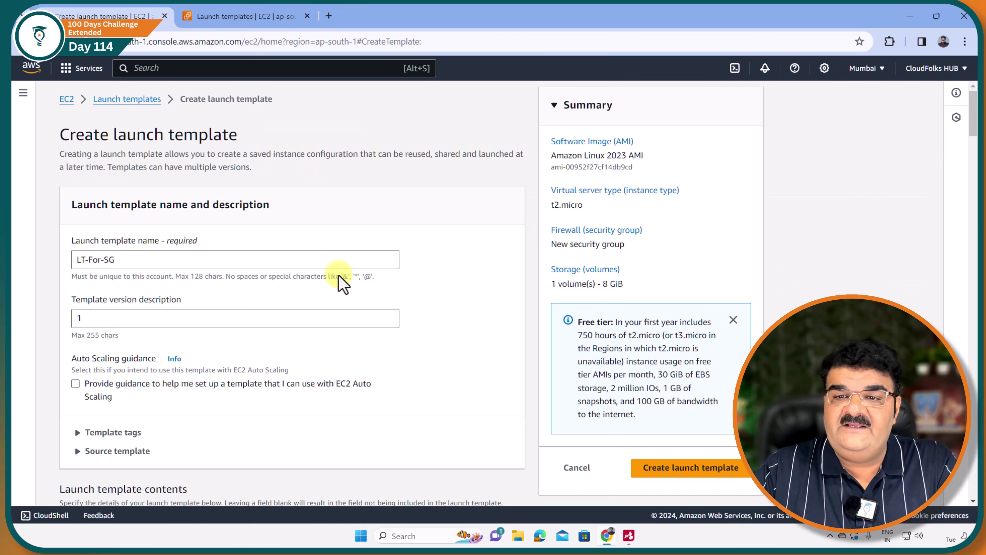
scroll(162, 307, "down", 20)
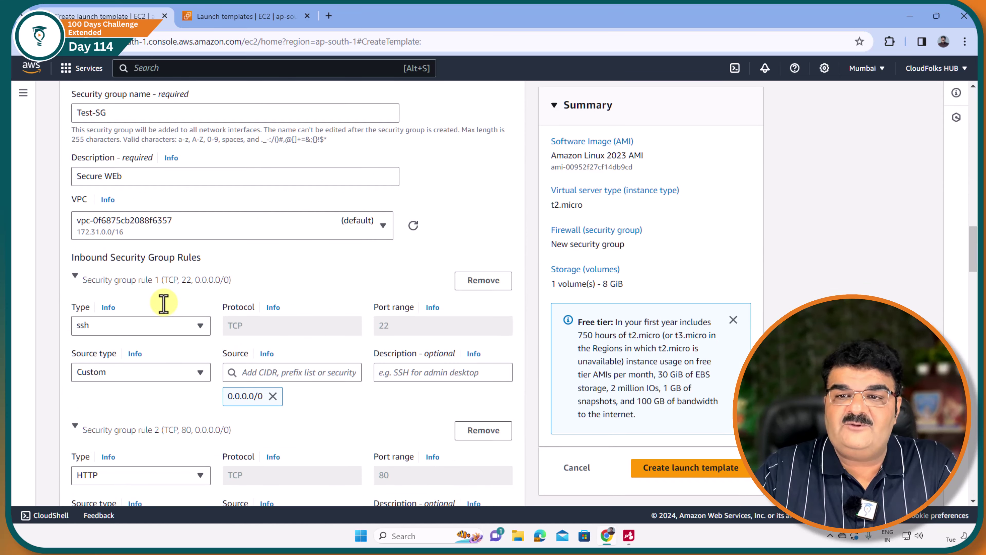
scroll(164, 302, "up", 4)
left_click(150, 278)
type("-")
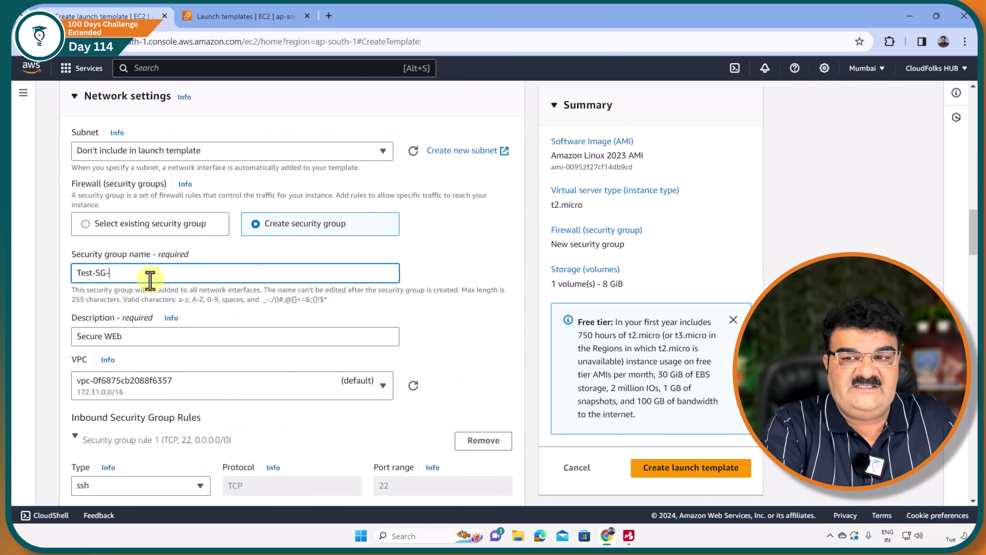
type("1")
left_click(668, 475)
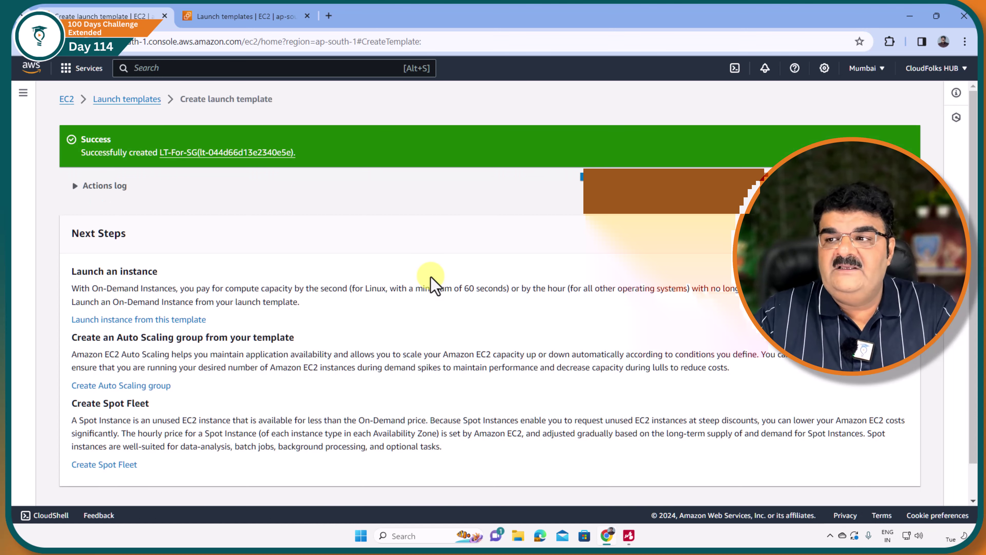
- Return to the list of launch templates and open the Auto Scaling Groups page
scroll(434, 282, "down", 3)
left_click(846, 491)
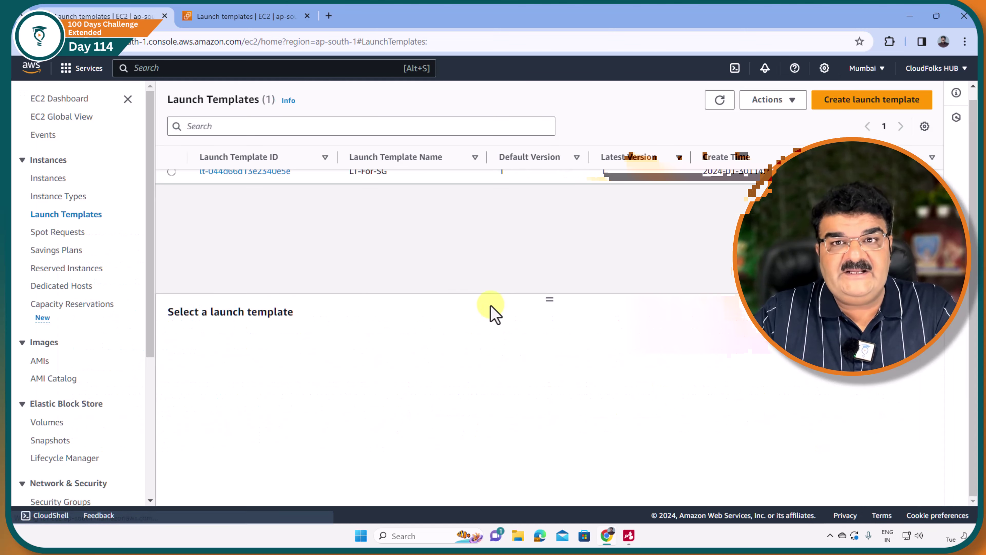
scroll(125, 409, "down", 5)
left_click(88, 476)
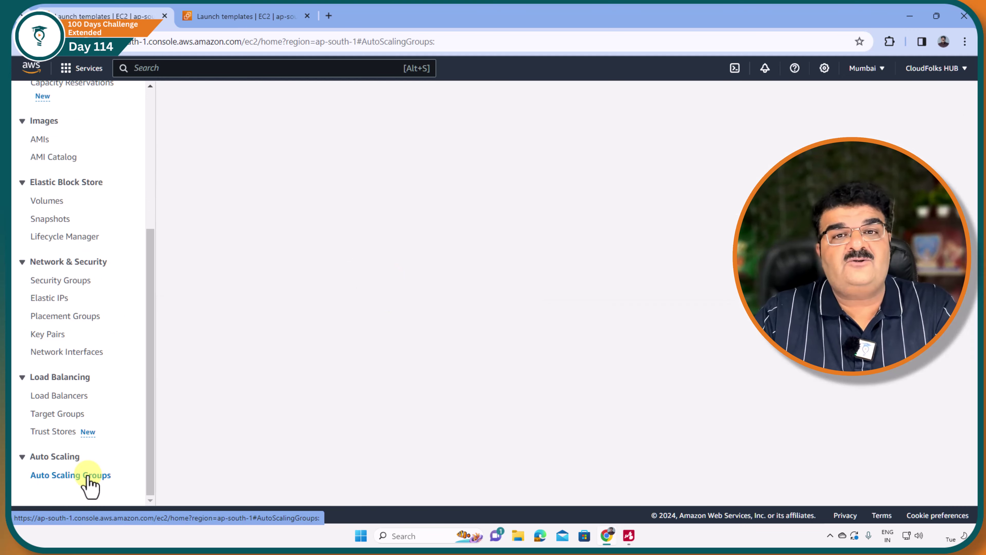
- Start a new Auto Scaling group named ASG using the LT-For-SG launch template and proceed to the instance launch options
left_click(702, 197)
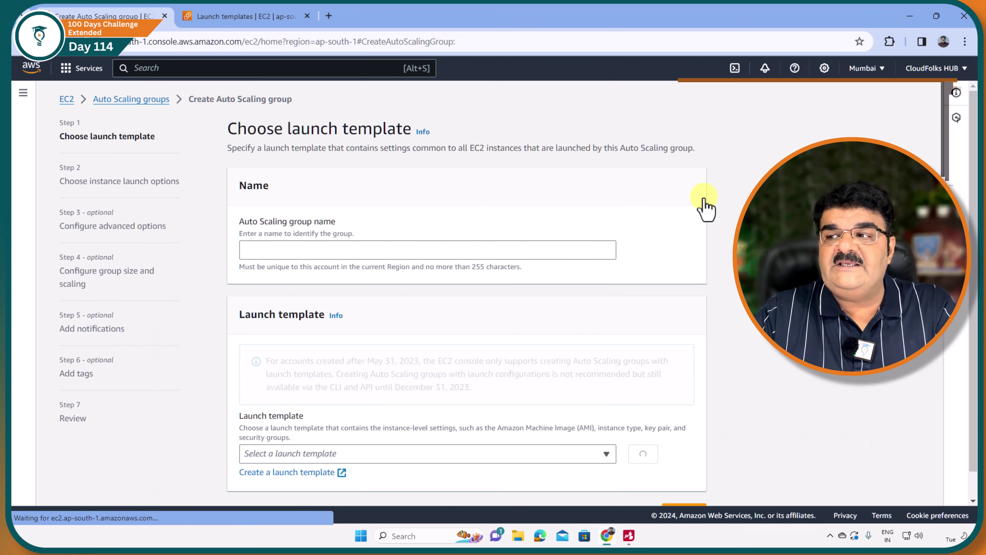
left_click(297, 245)
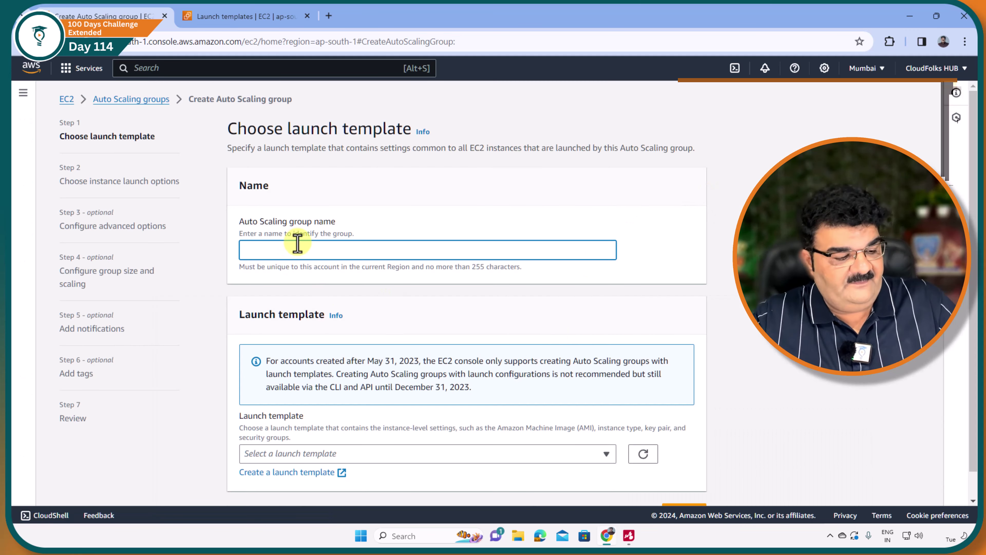
type("ASG")
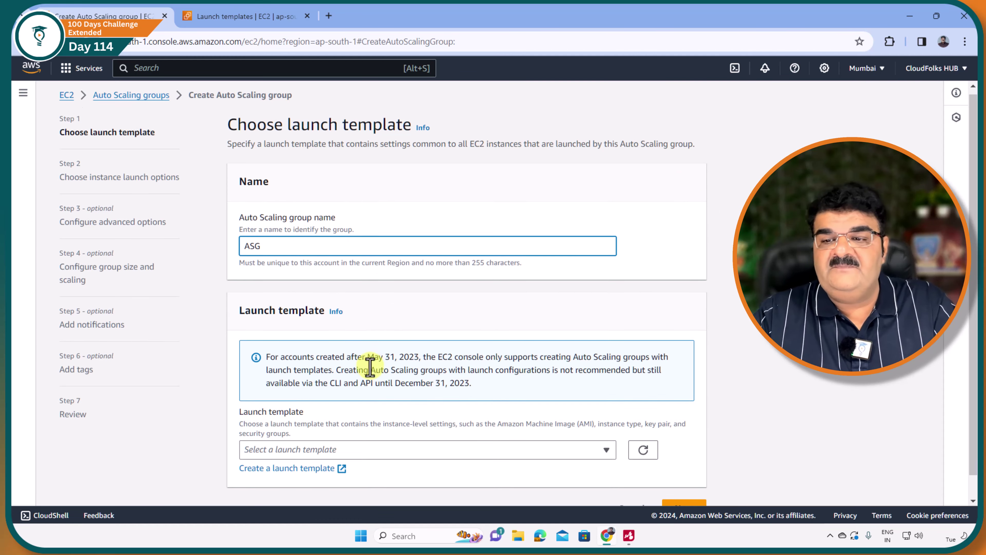
scroll(370, 367, "down", 1)
left_click(349, 427)
left_click(297, 406)
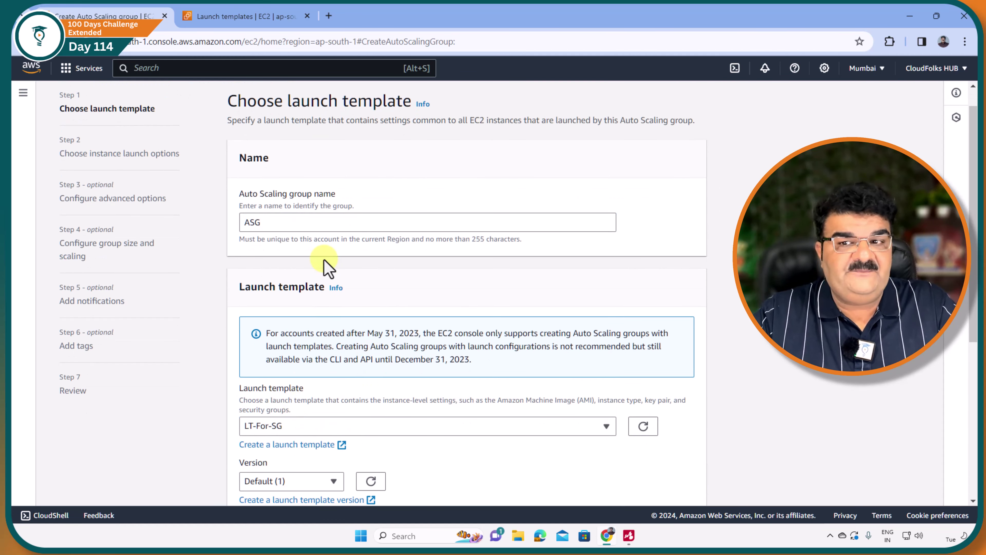
scroll(324, 259, "down", 8)
left_click(685, 483)
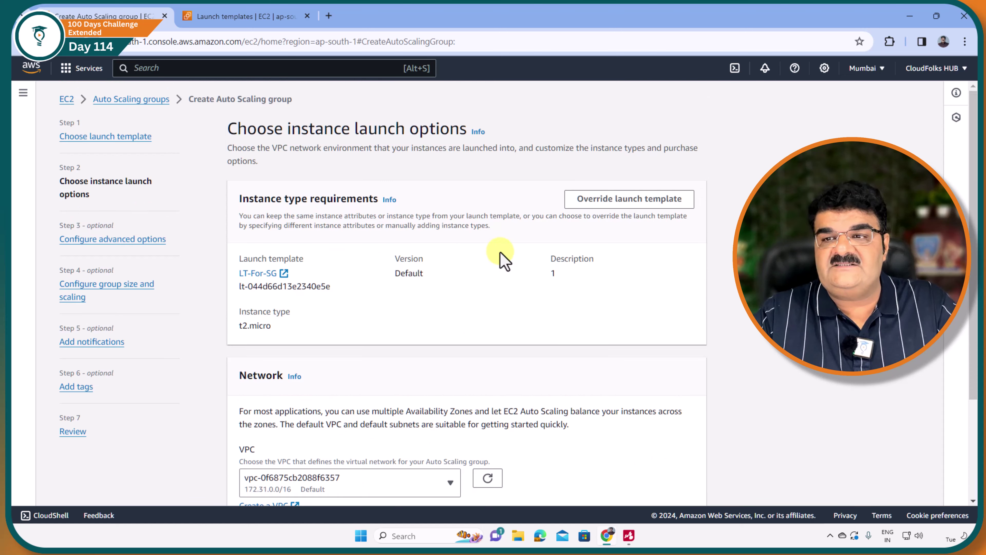
- Assign the default ap-south-1a and ap-south-1b subnets and continue without a load balancer to the group size and scaling settings
scroll(324, 302, "down", 4)
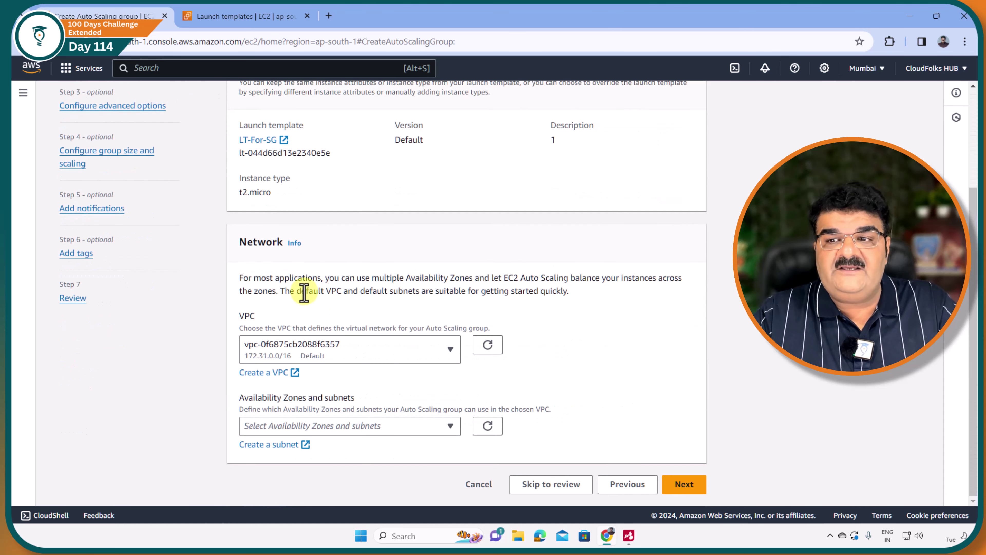
left_click(315, 429)
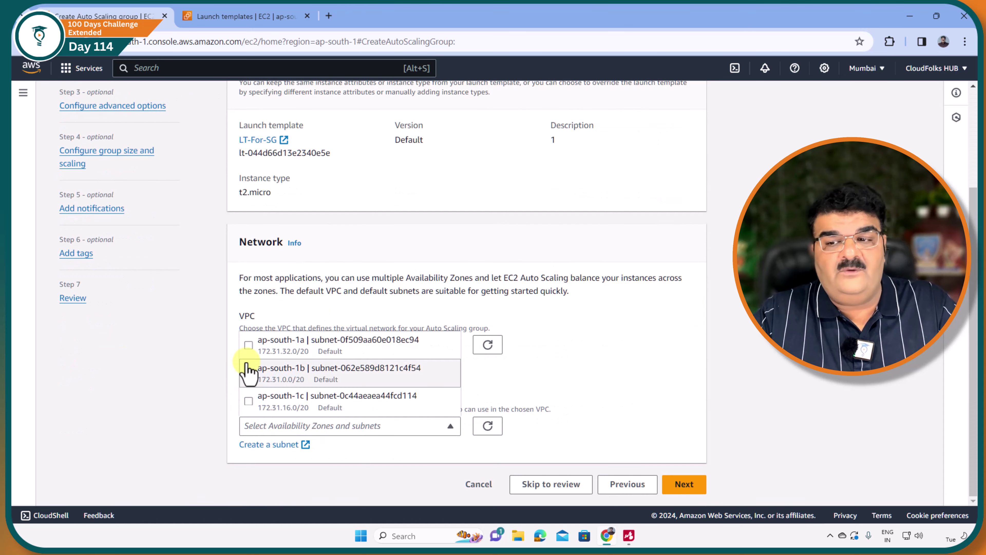
left_click(248, 345)
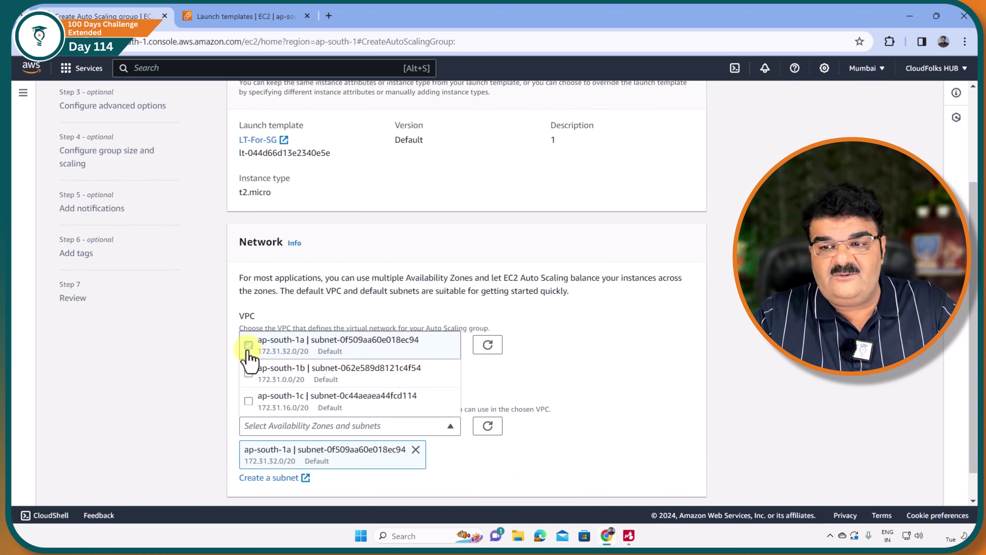
left_click(249, 372)
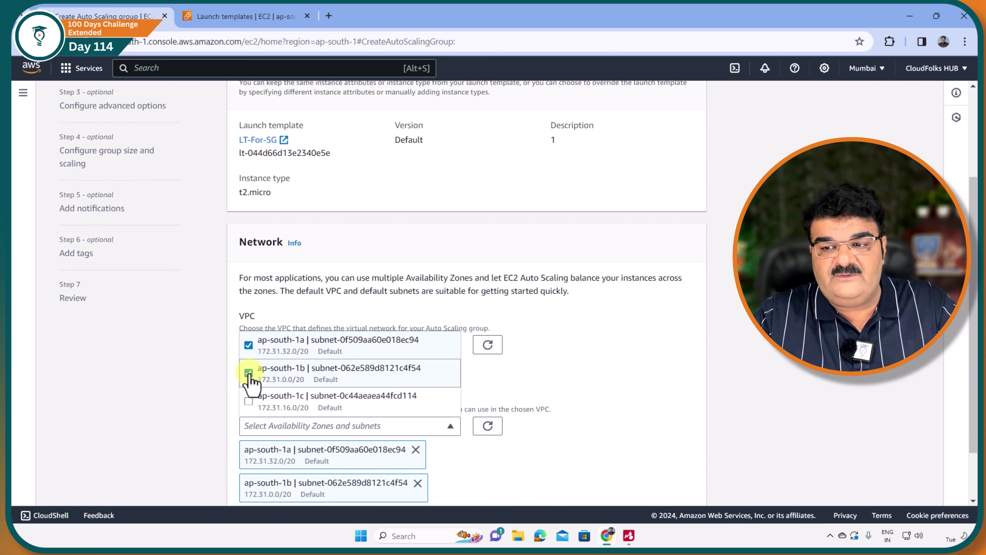
left_click(633, 367)
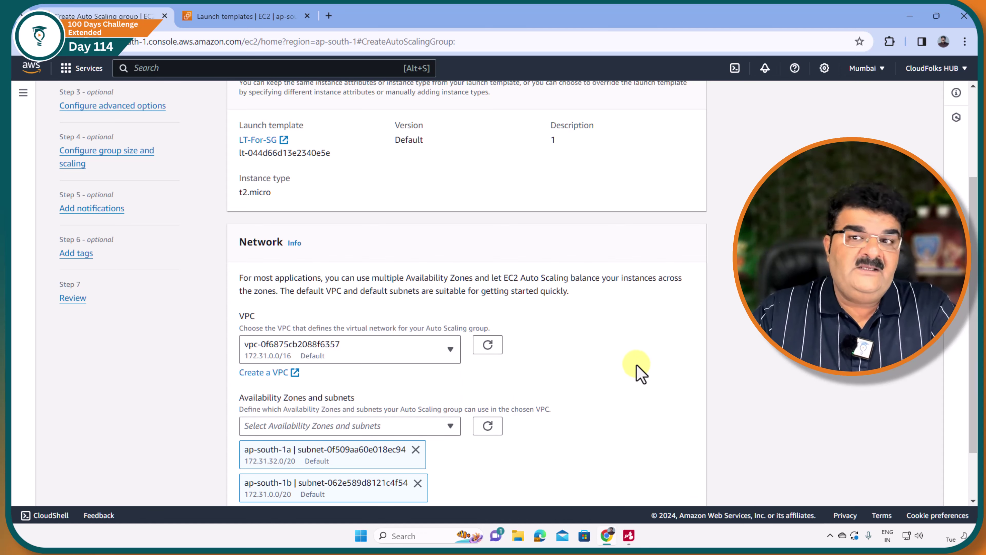
scroll(323, 404, "down", 2)
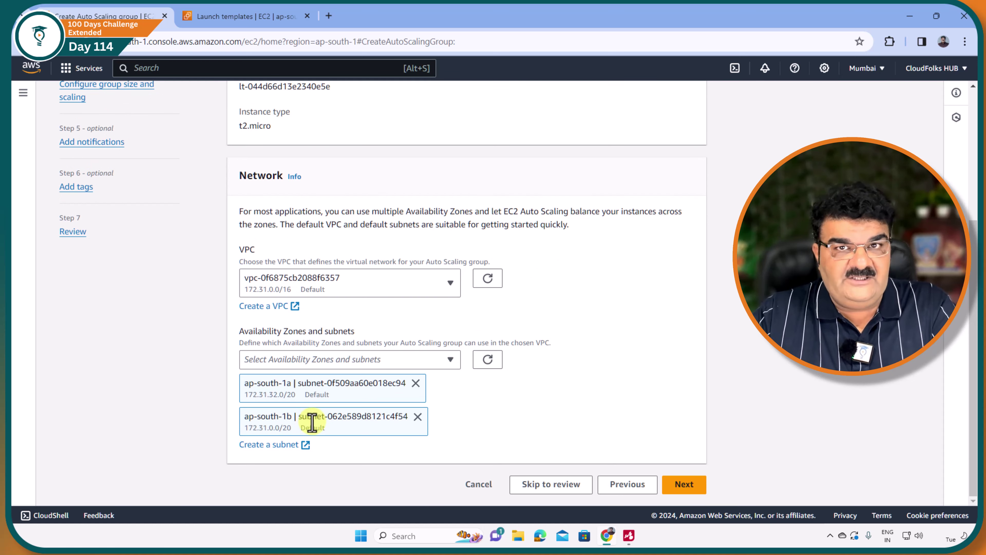
left_click(687, 484)
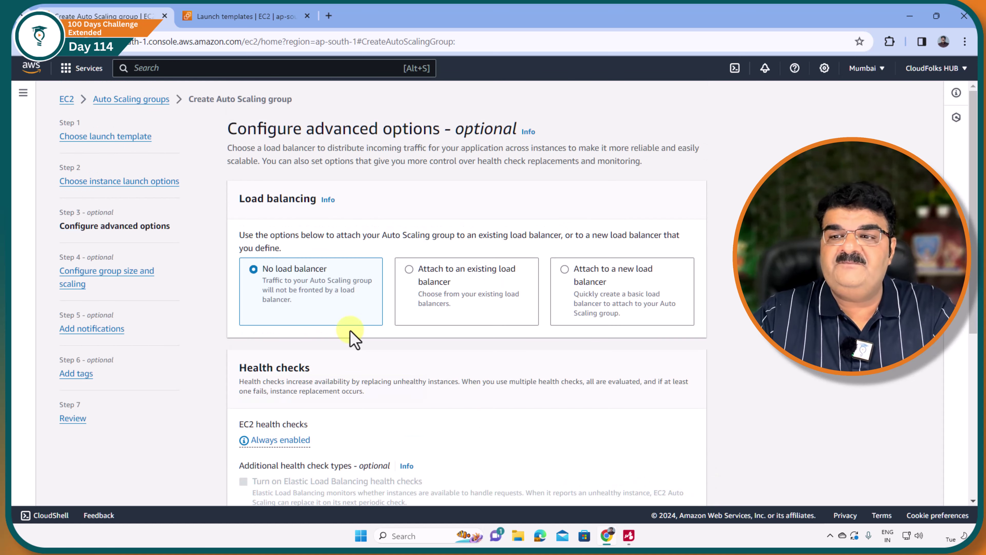
scroll(351, 338, "down", 10)
left_click(688, 484)
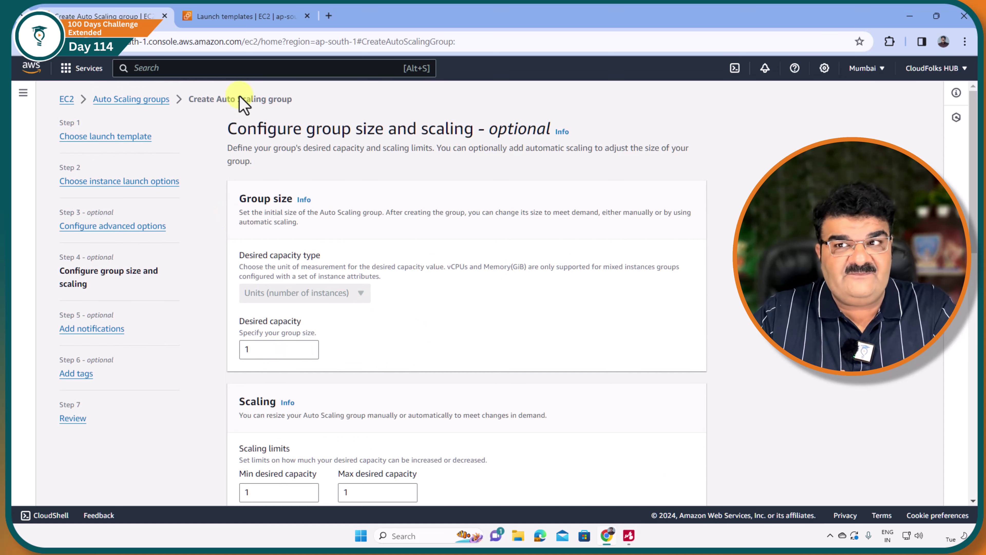
- Check the refreshed list of running EC2 instances in the other browser tab, and return to the Auto Scaling group setup
left_click(245, 17)
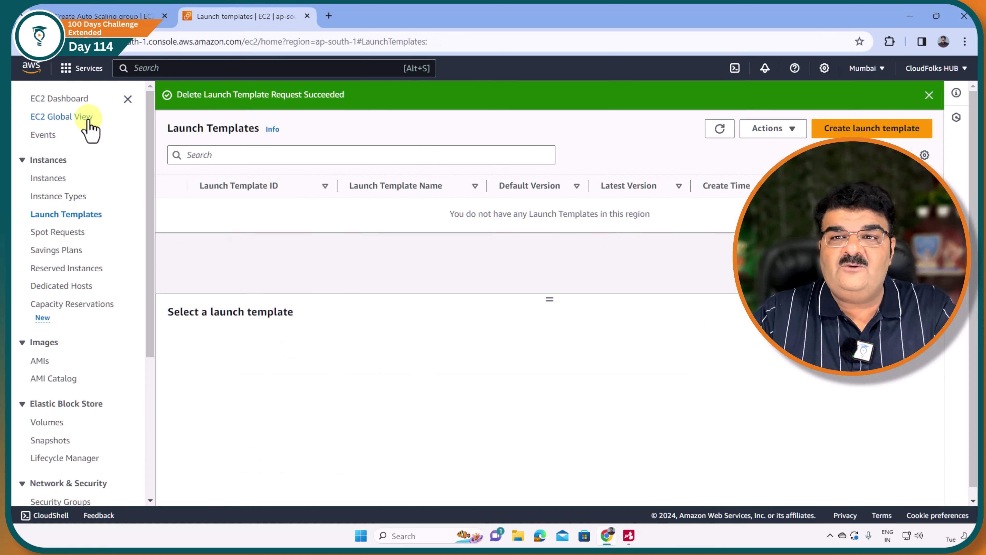
left_click(76, 100)
left_click(232, 169)
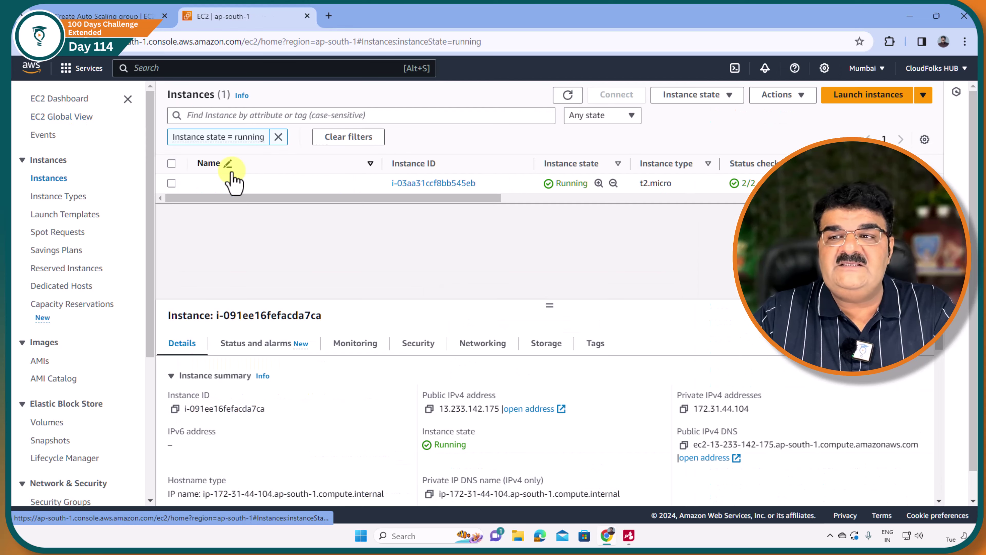
left_click(568, 96)
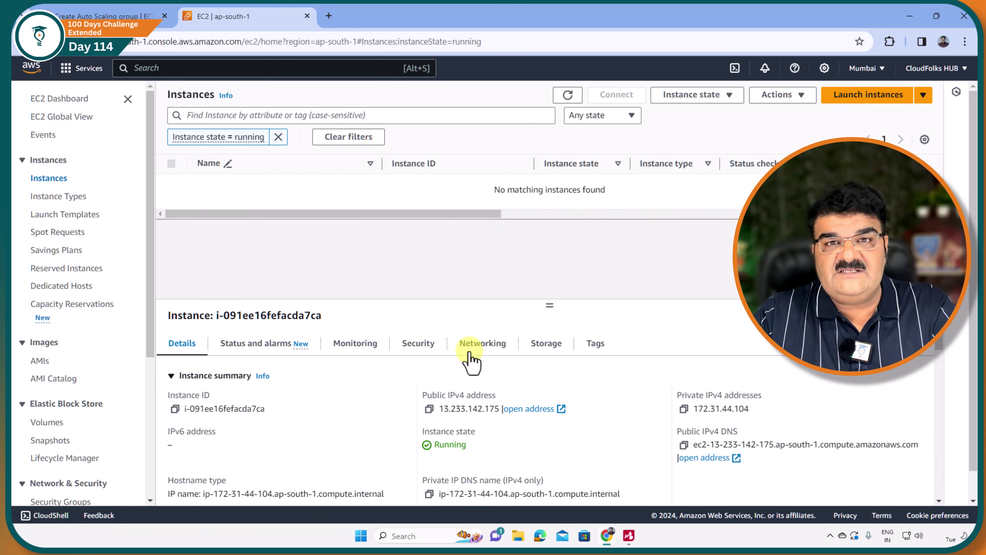
left_click(103, 16)
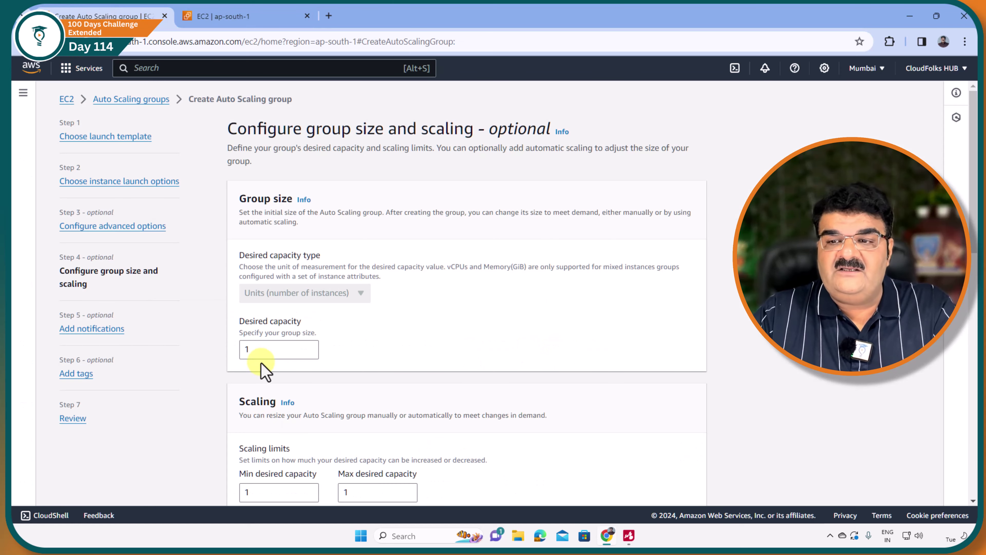
- Set the maximum desired capacity in the scaling limits to 5
scroll(259, 346, "down", 4)
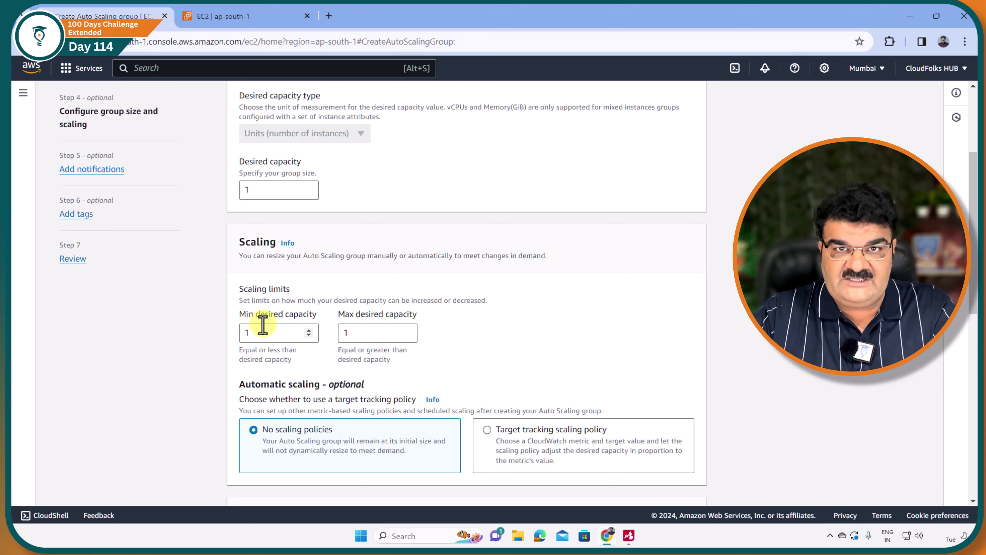
double_click(385, 338)
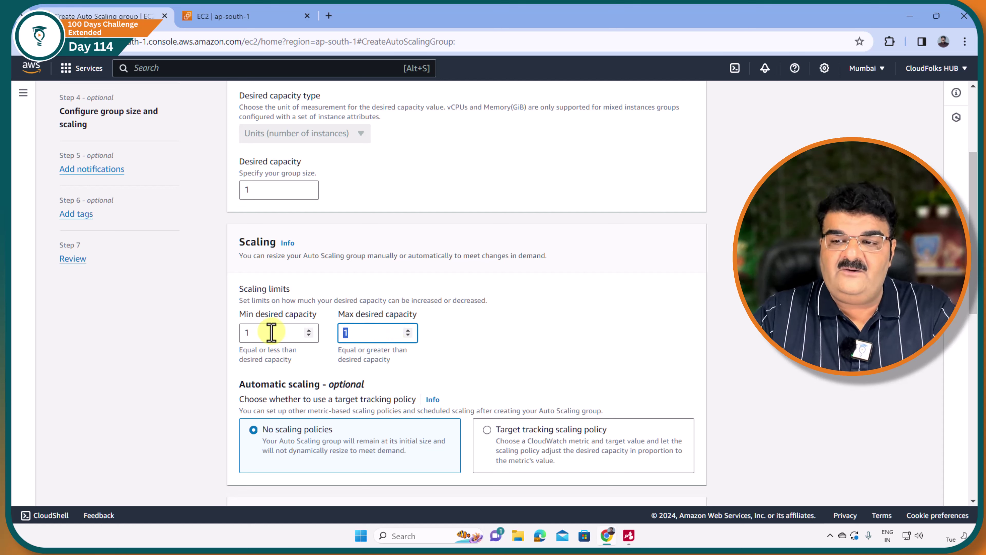
type("5")
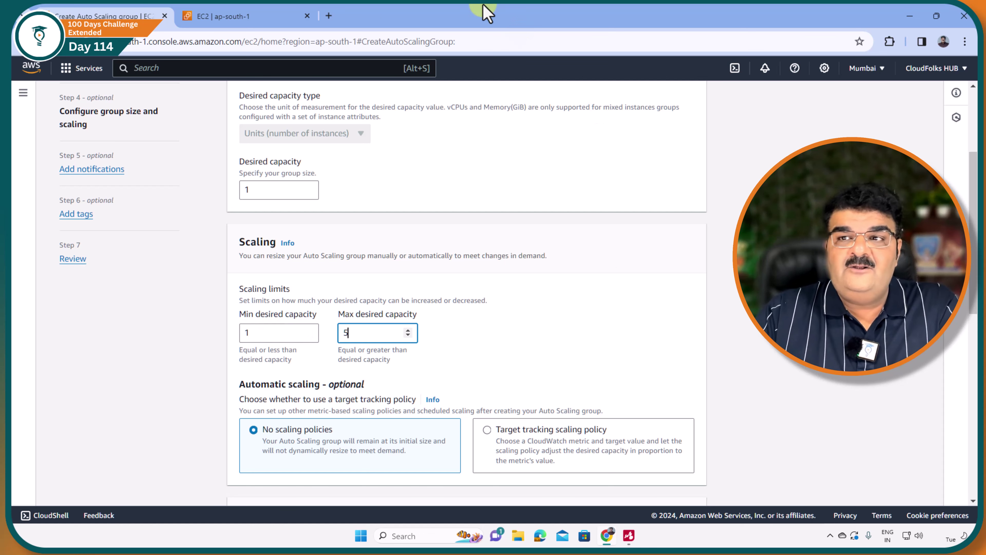
- Review the running instances, the automatic scaling and maintenance policy options, and the Scaling Policy branch of the AutoScaling_Final mind map
left_click(244, 15)
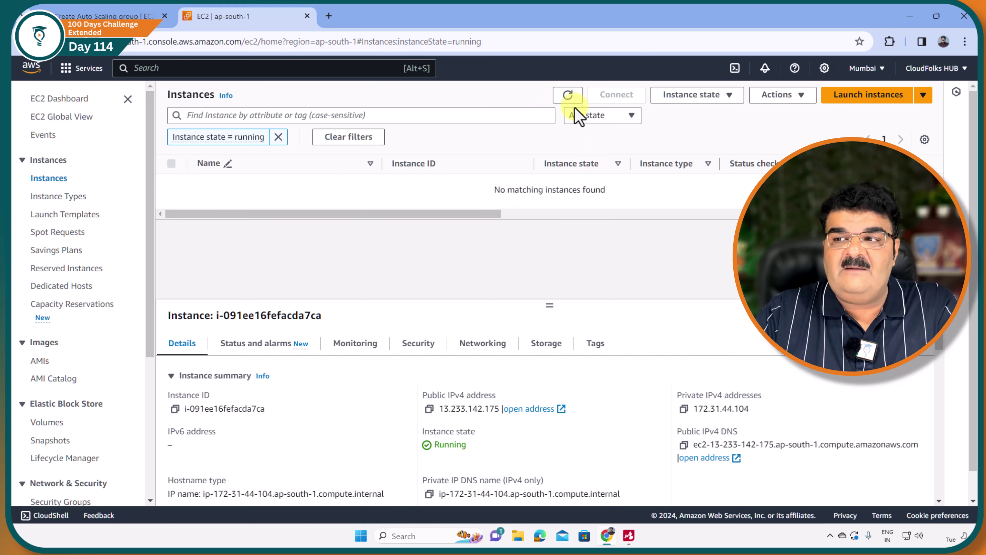
left_click(110, 14)
scroll(500, 249, "down", 8)
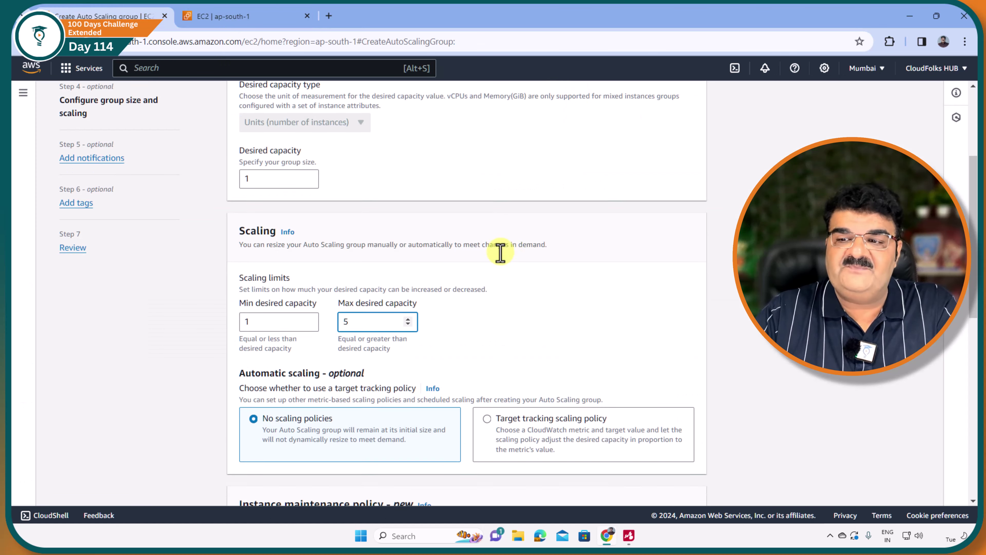
scroll(469, 264, "up", 4)
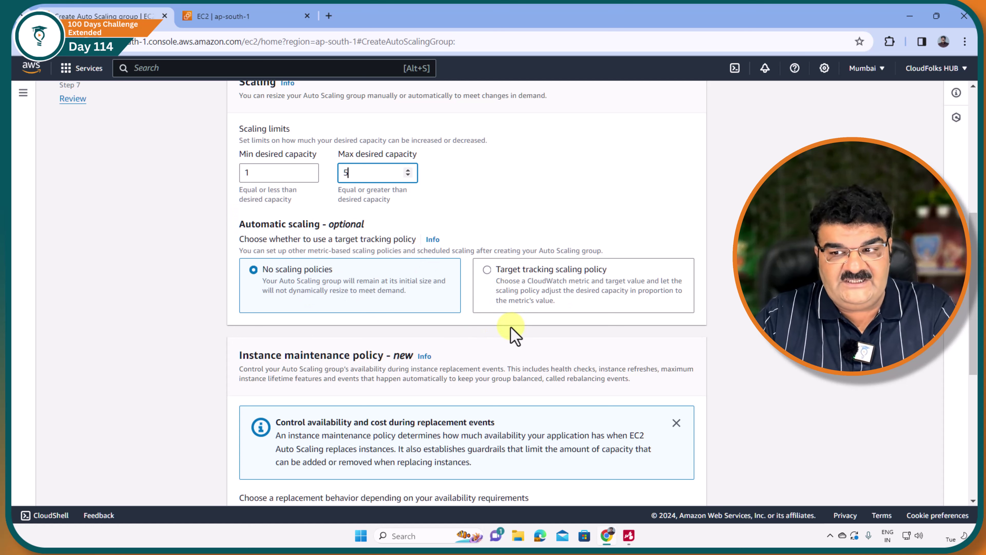
scroll(473, 334, "down", 4)
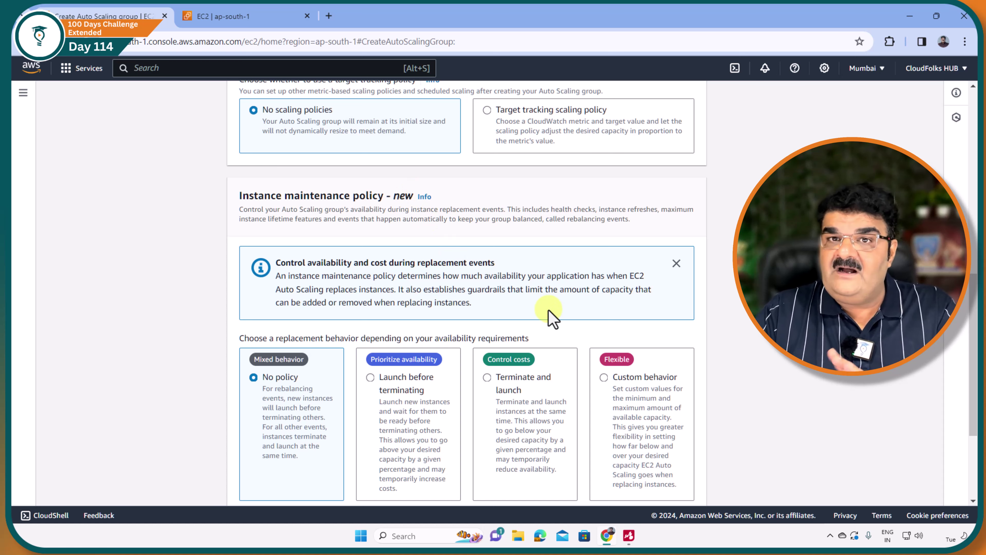
left_click(629, 536)
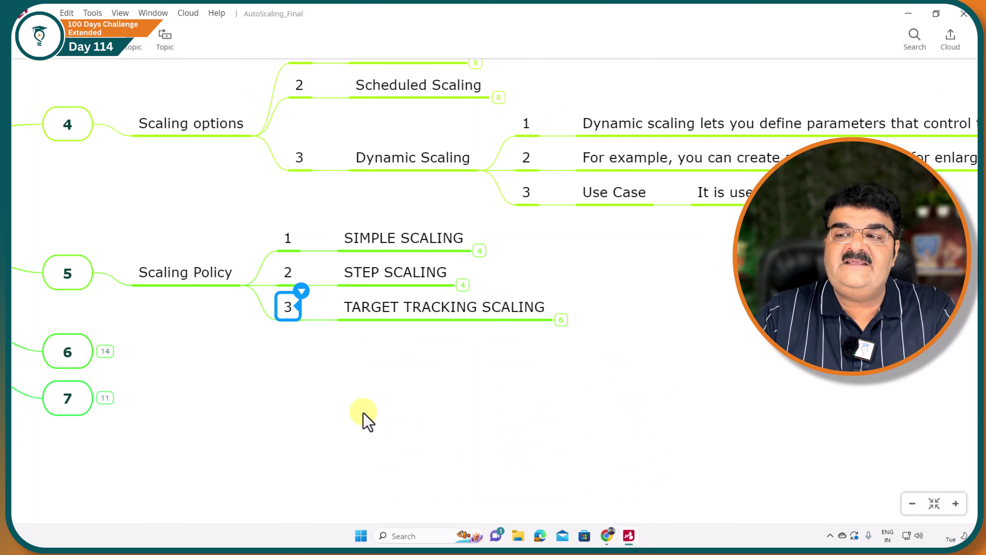
left_click(908, 14)
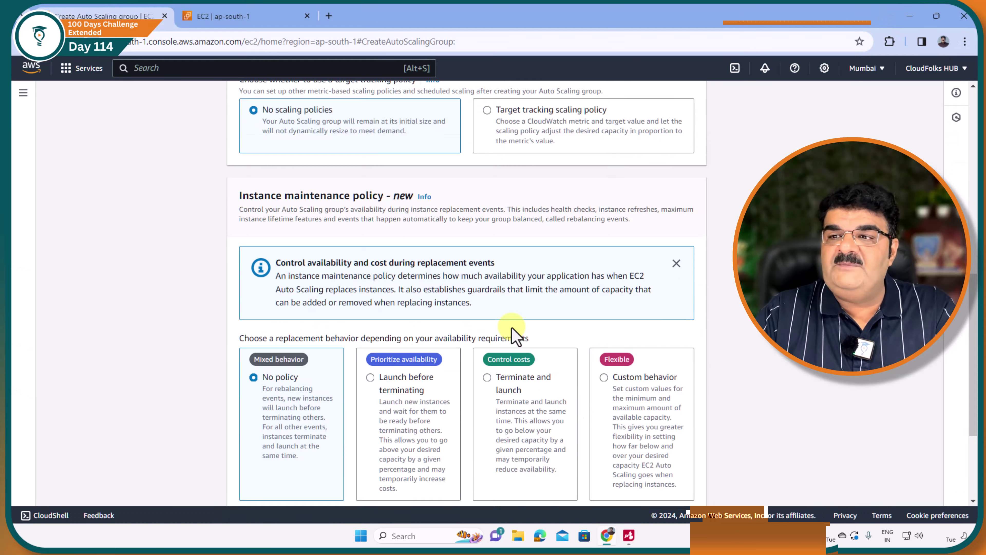
- Keep no scaling or maintenance policy, skip notifications and tags, and create the Auto Scaling group from the review page
scroll(514, 334, "down", 4)
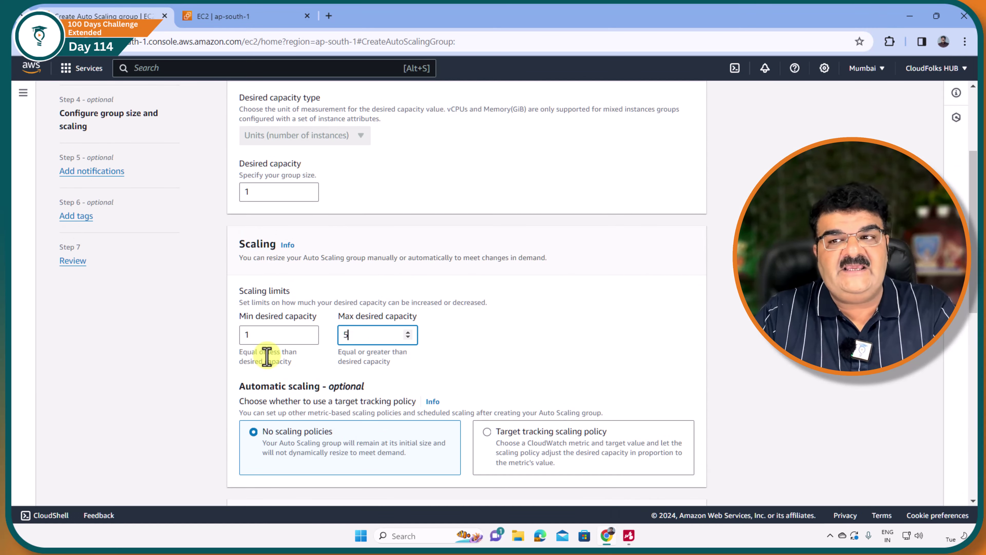
scroll(464, 335, "down", 8)
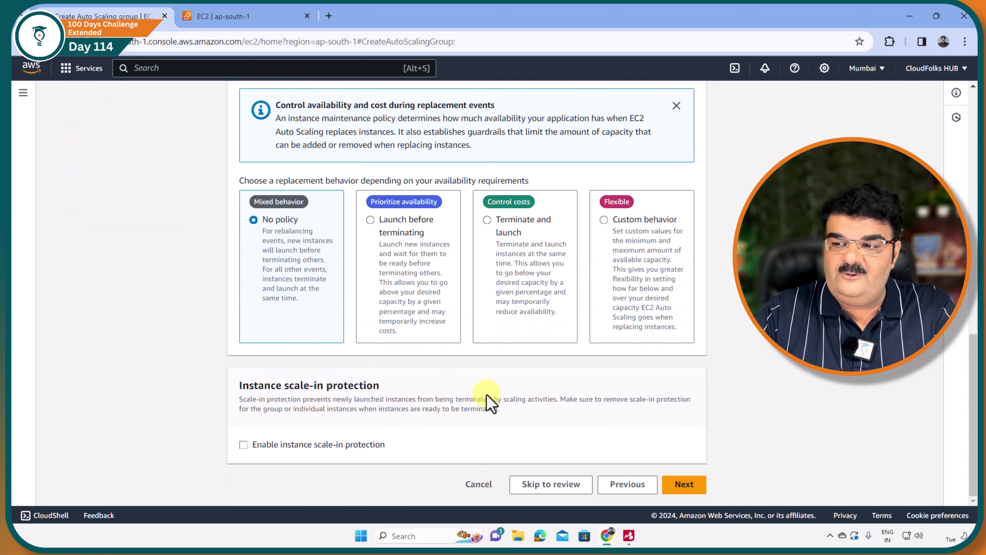
left_click(688, 487)
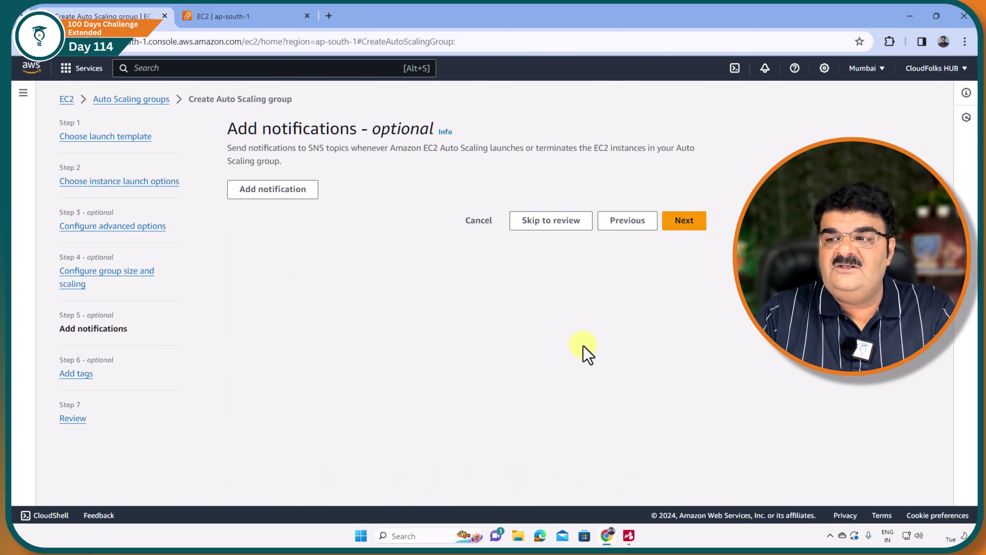
left_click(692, 225)
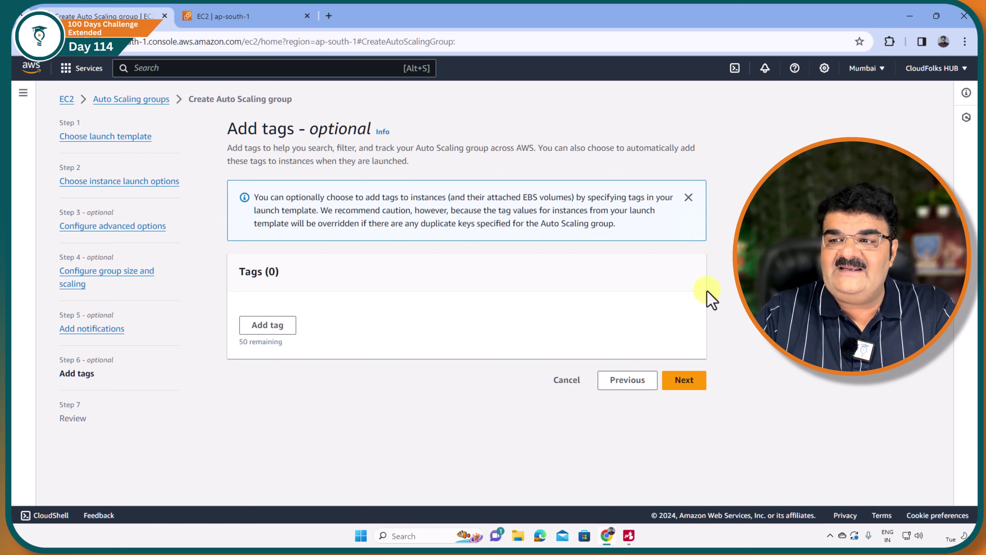
left_click(688, 382)
scroll(595, 334, "down", 15)
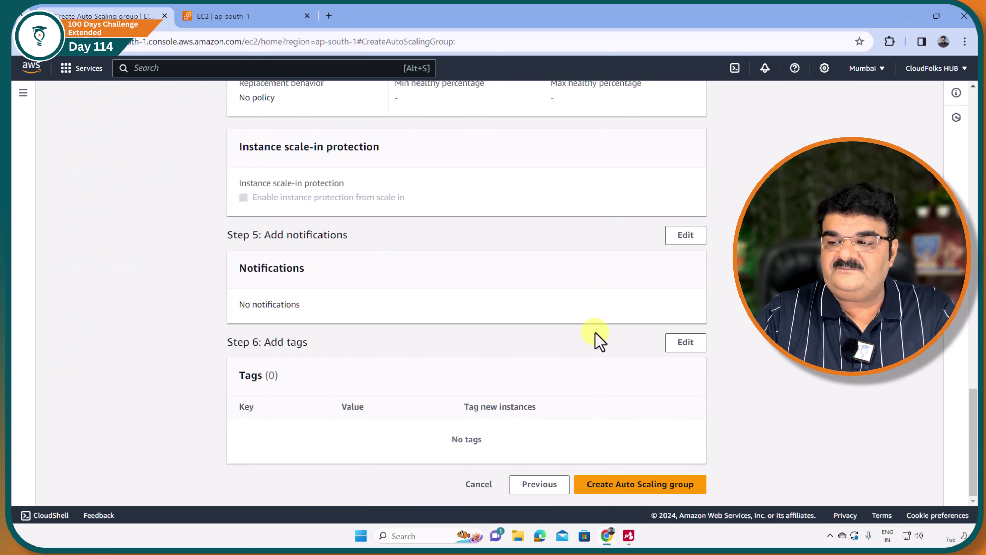
left_click(656, 486)
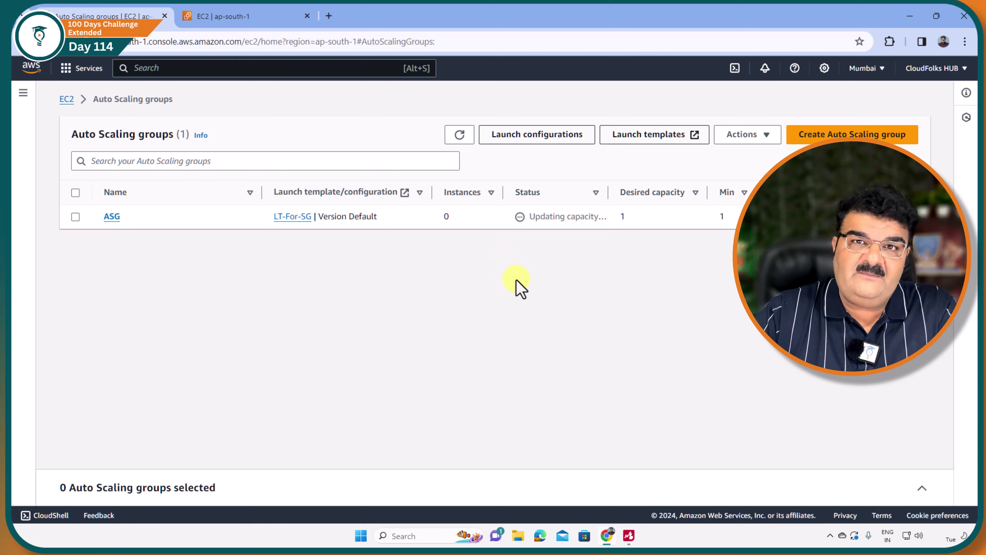
- Open the automatic scaling settings of the ASG group at its dynamic and predictive scaling policies
left_click(112, 217)
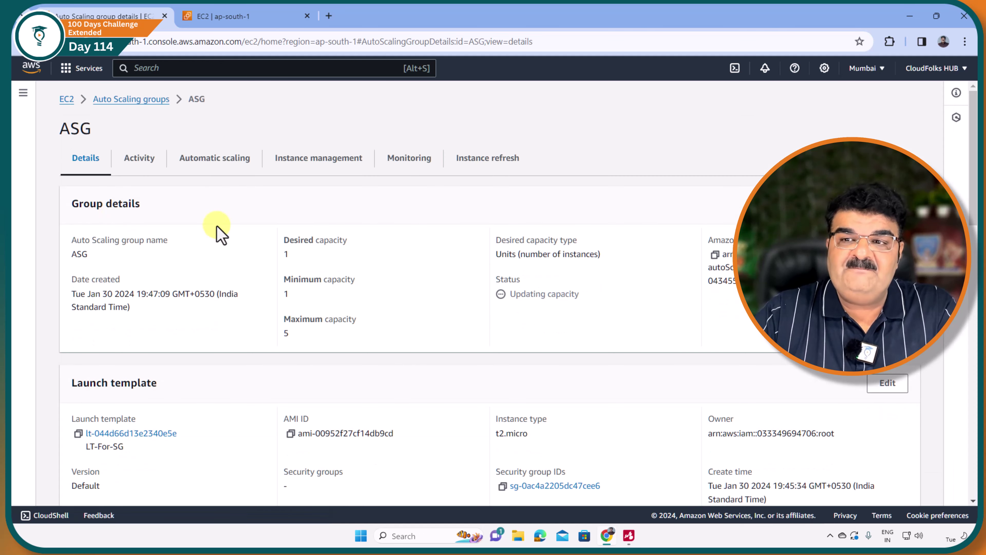
left_click(215, 168)
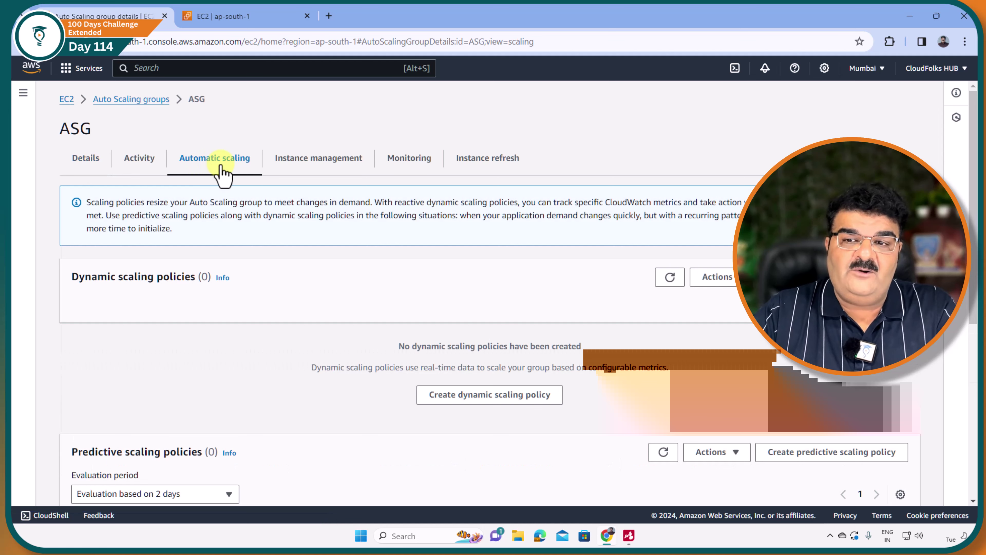
scroll(194, 191, "down", 4)
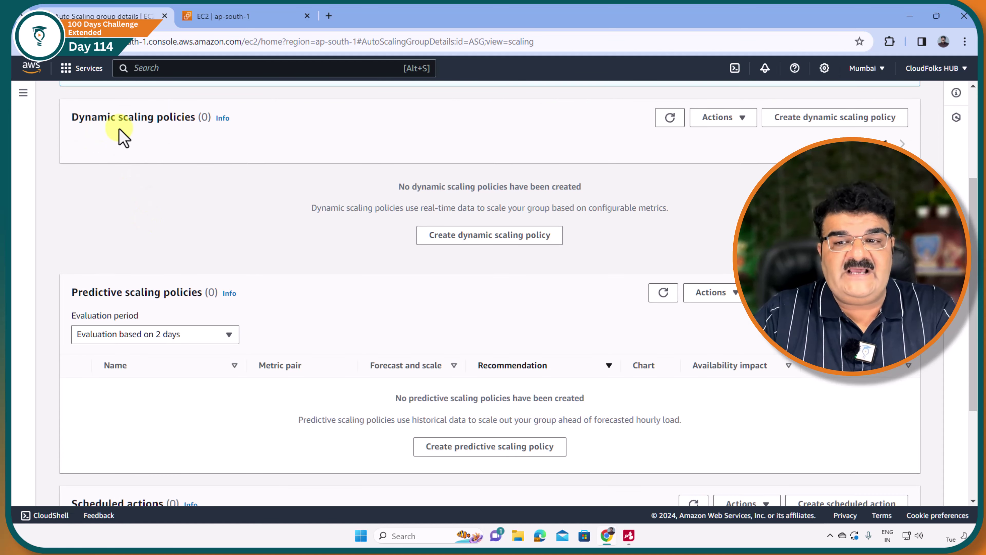
- Start a dynamic scaling policy for the ASG group and compare its policy types with the mind map's Scaling Policy branch
scroll(119, 128, "down", 4)
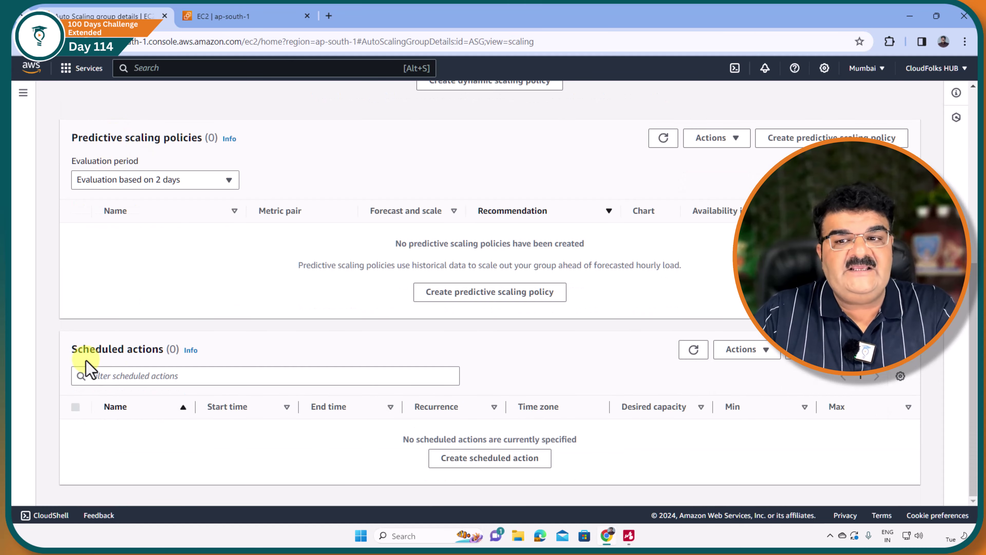
scroll(136, 342, "up", 4)
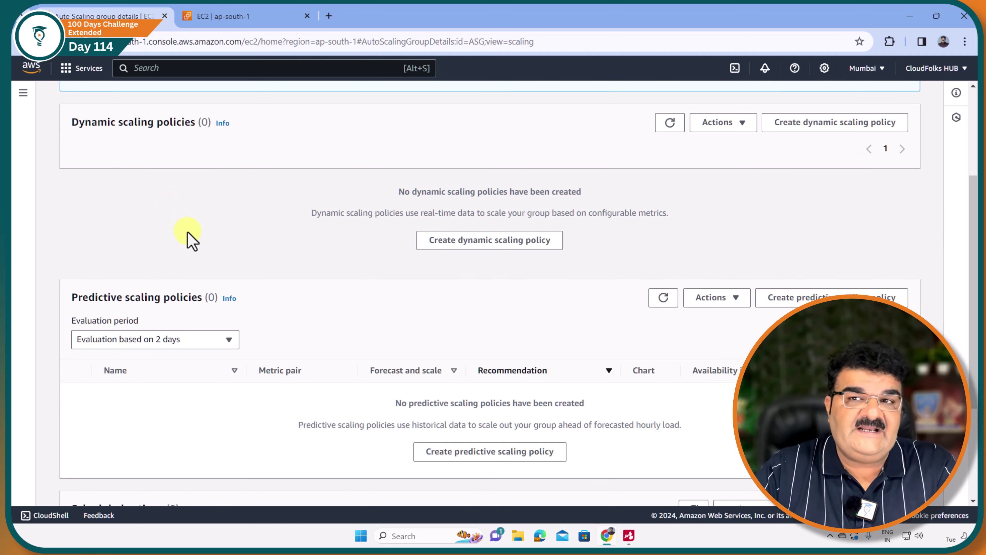
scroll(187, 232, "up", 4)
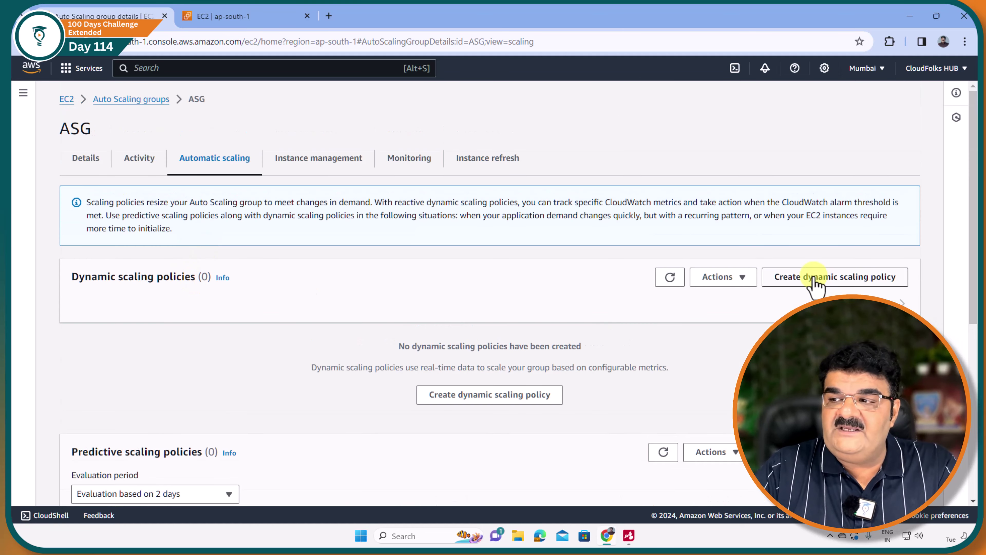
left_click(815, 279)
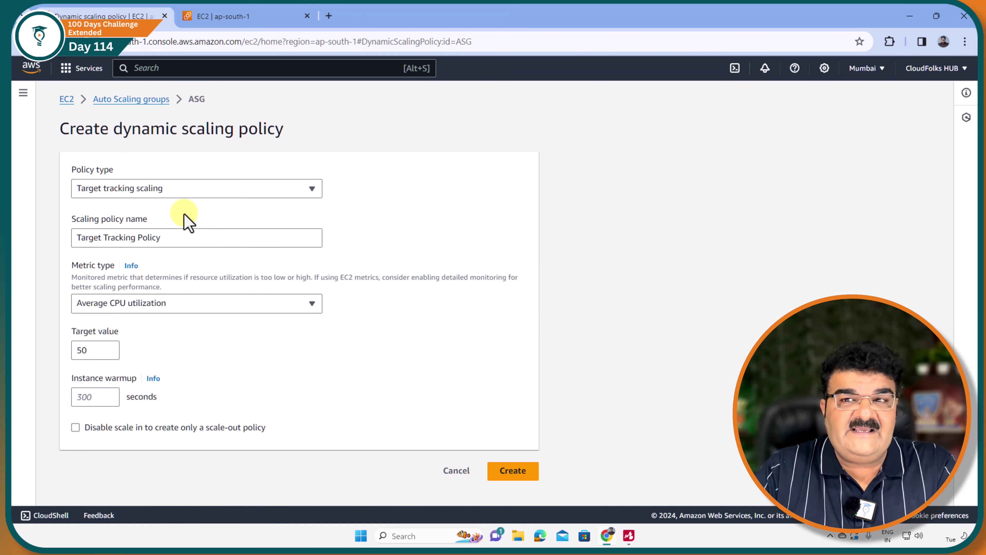
left_click(161, 189)
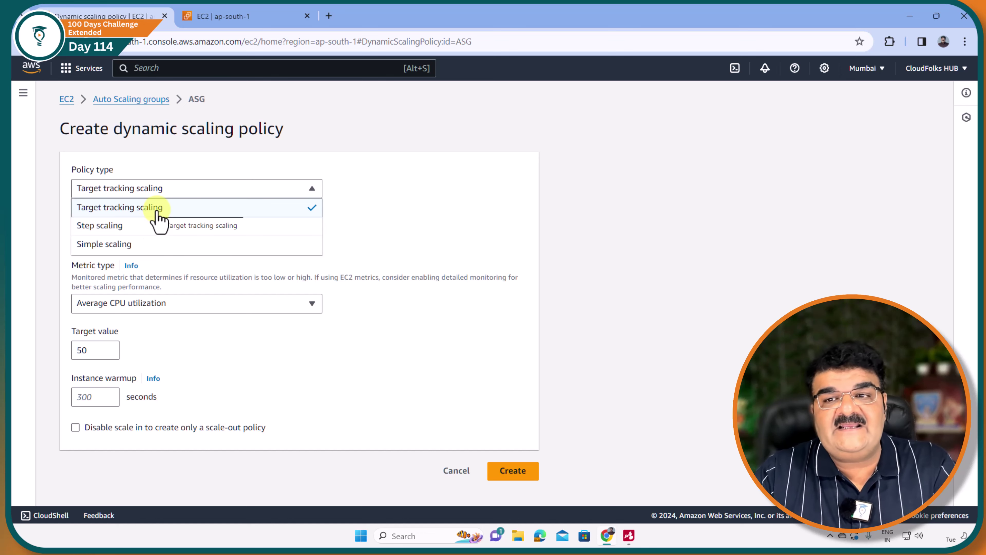
left_click(628, 535)
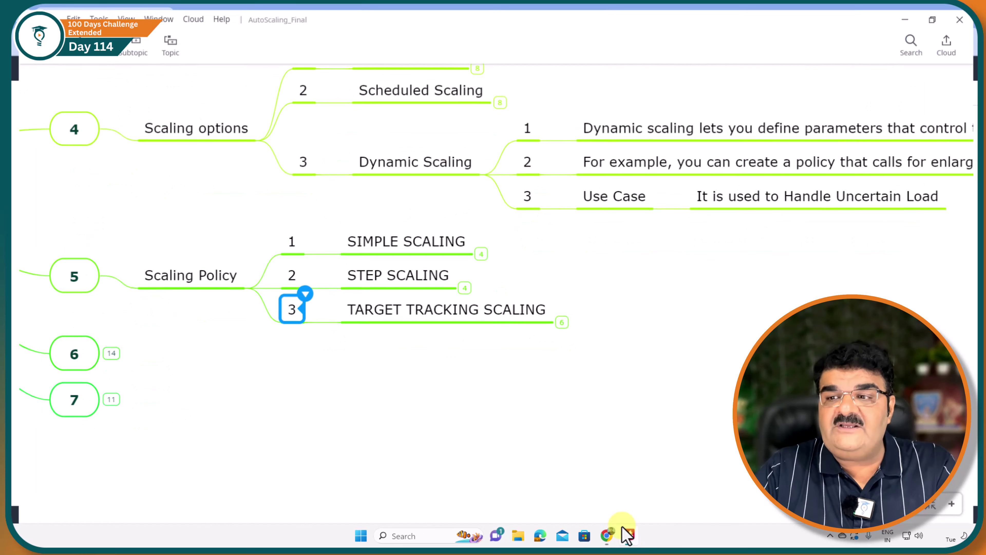
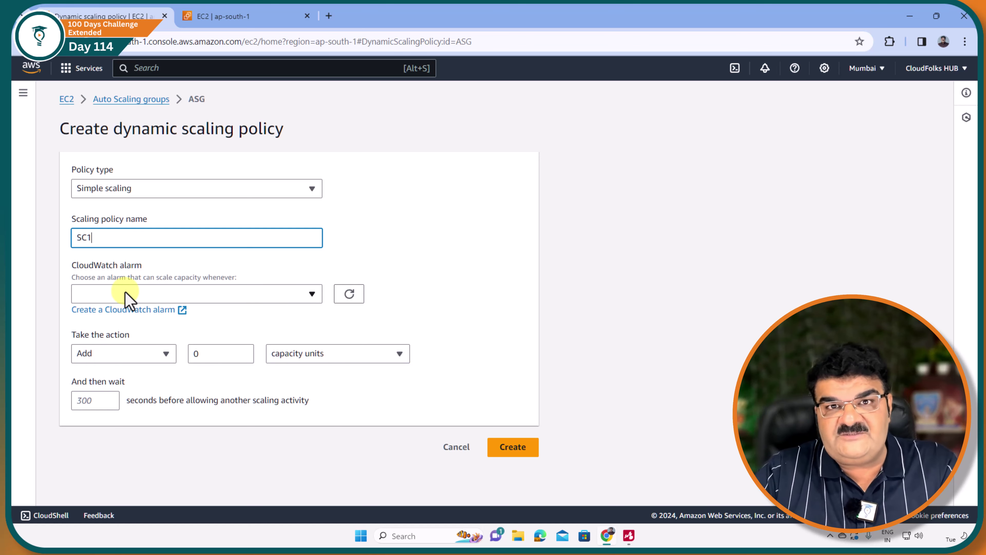
- Set the SC1 simple scaling policy's action to add 1 capacity unit
double_click(241, 352)
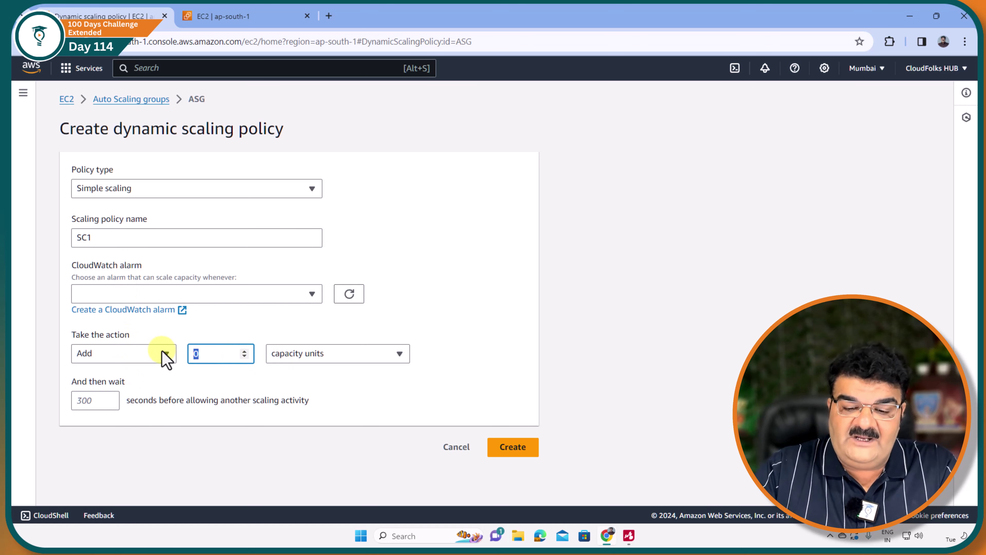
type("1")
left_click(322, 371)
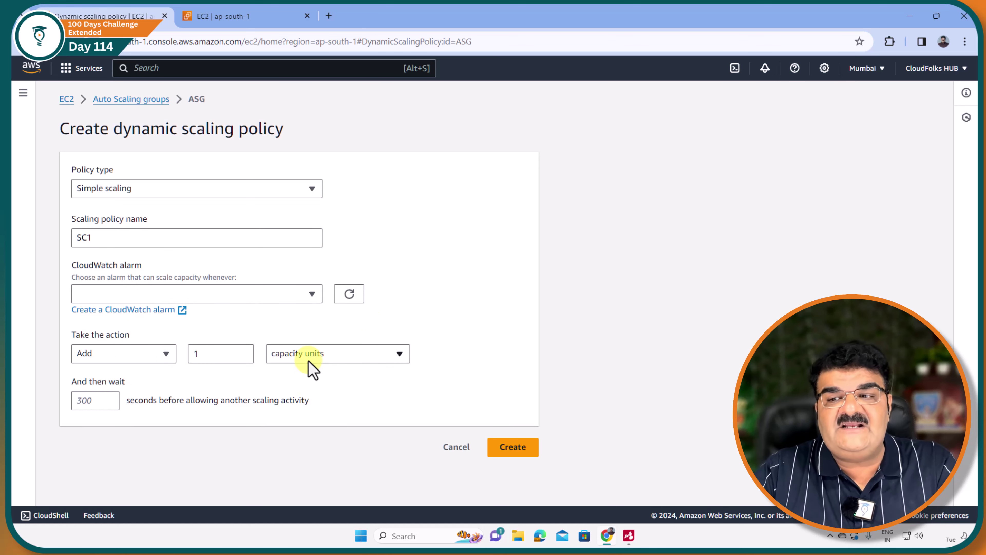
left_click(309, 362)
left_click_drag(216, 347, 182, 352)
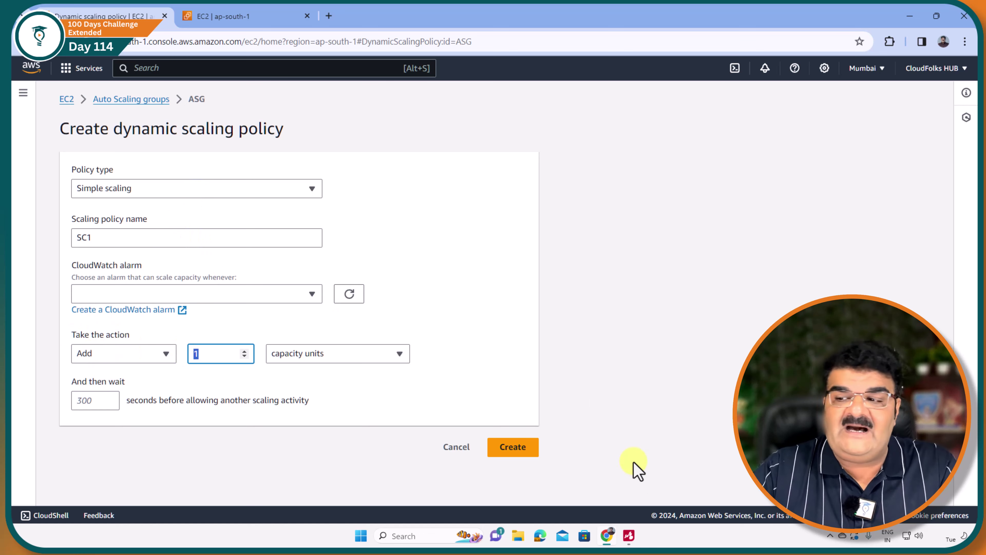
- Switch to the AutoScaling_Final mind map and expand both Step Scaling points to compare its thresholds with Simple Scaling
left_click(629, 535)
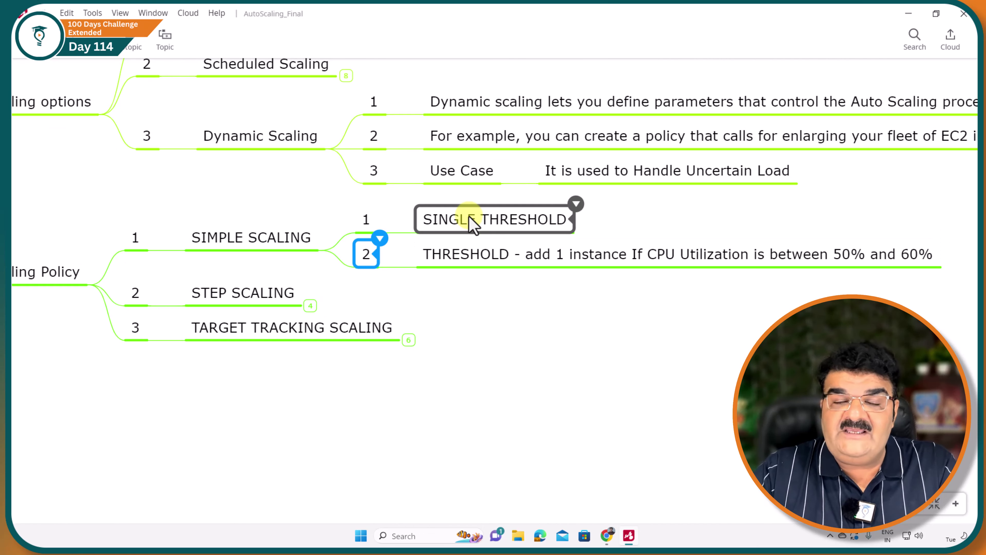
left_click(310, 305)
left_click(373, 288)
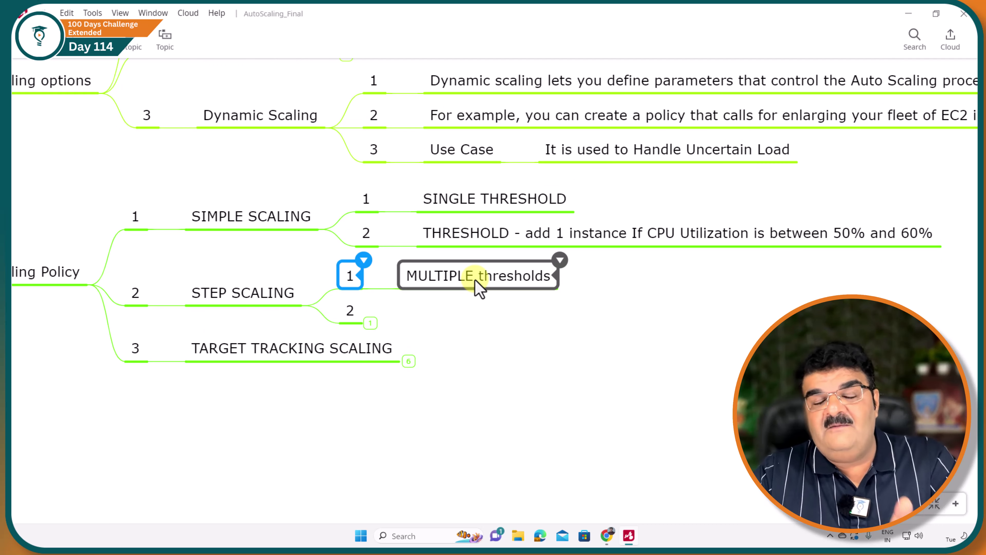
scroll(260, 324, "right", 3)
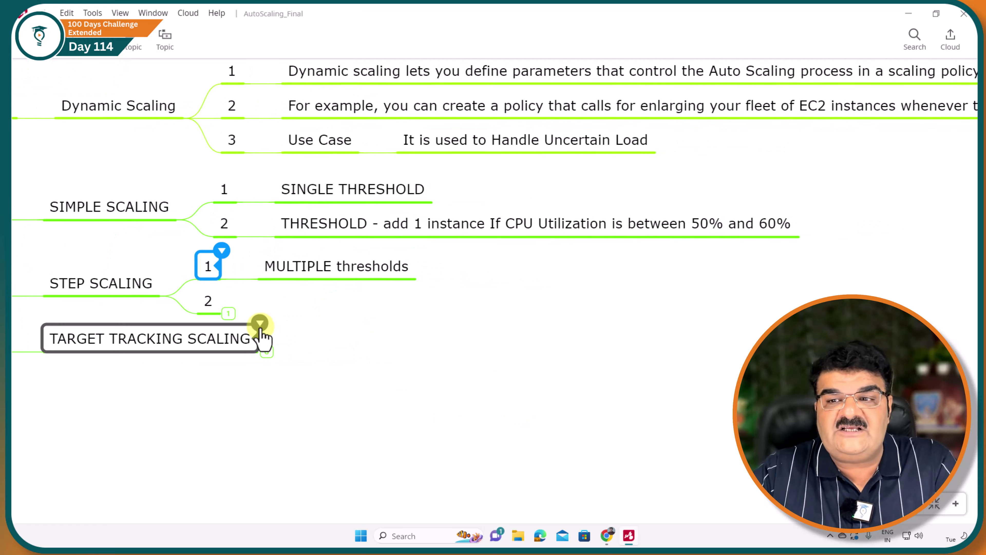
left_click(228, 313)
left_click(345, 270)
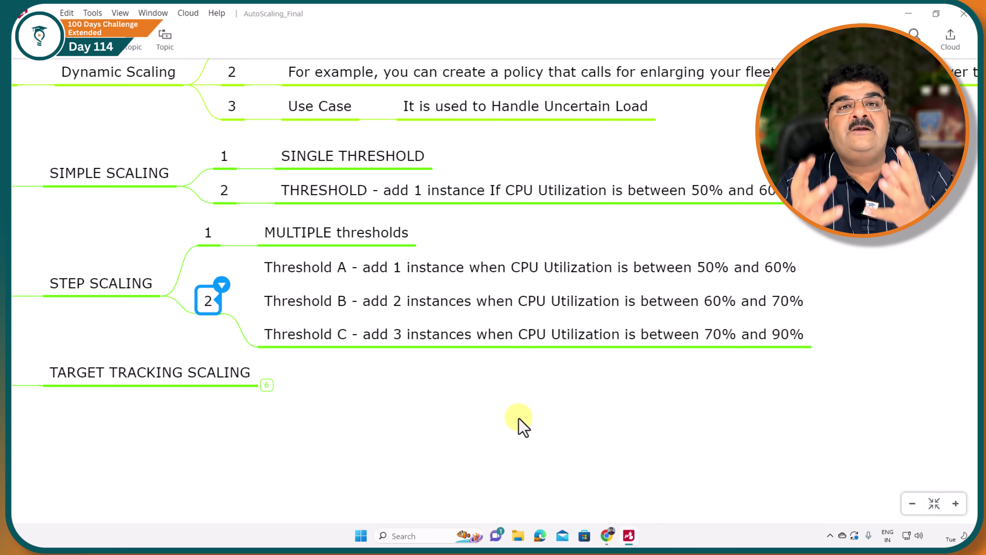
- Return to the EC2 console in the browser, view the Step scaling options, and set the policy type to Target tracking scaling
left_click(606, 536)
left_click(137, 191)
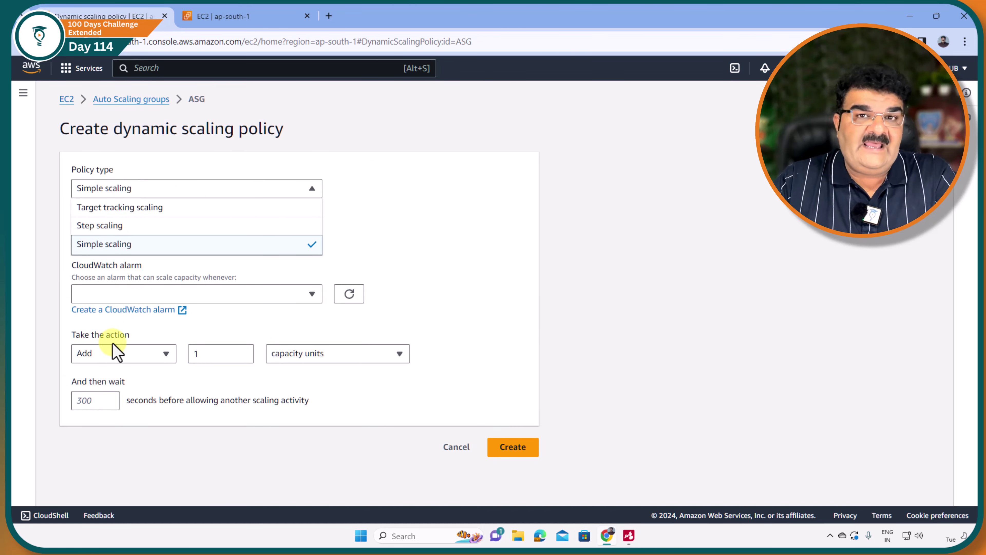
left_click(116, 226)
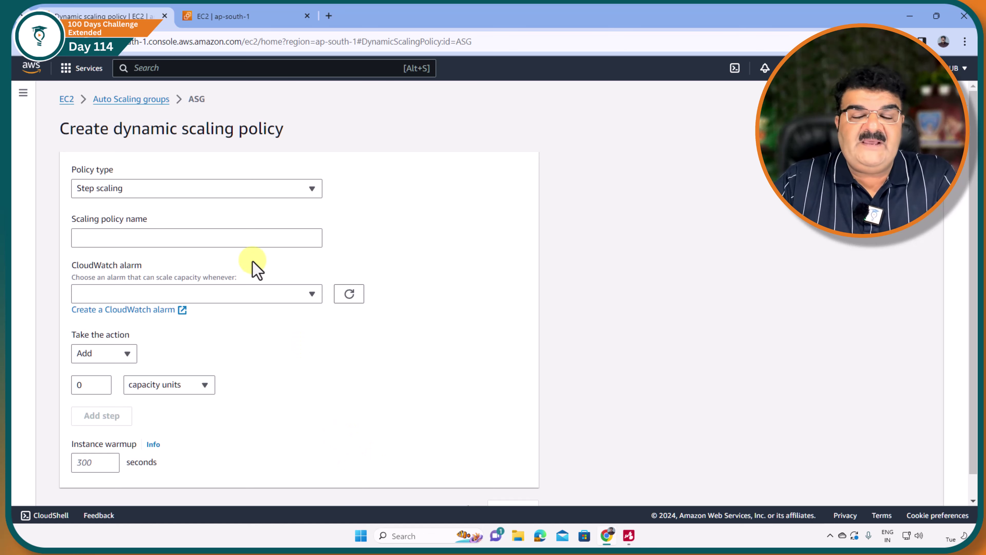
left_click(217, 193)
left_click(155, 210)
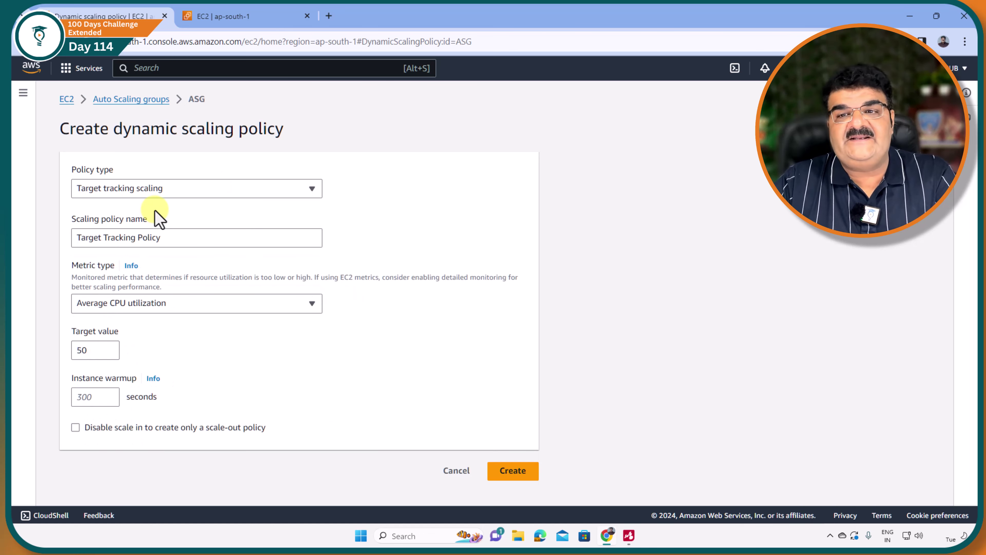
- Expand the three Target Tracking Scaling points in the AutoScaling_Final mind map, read them, and go back to the policy form
left_click(629, 536)
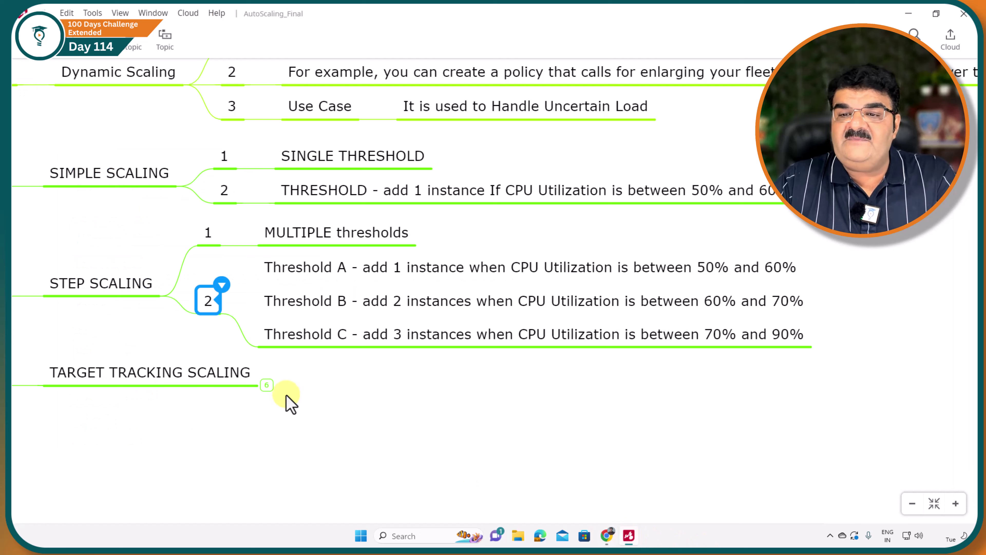
left_click(263, 381)
left_click(327, 350)
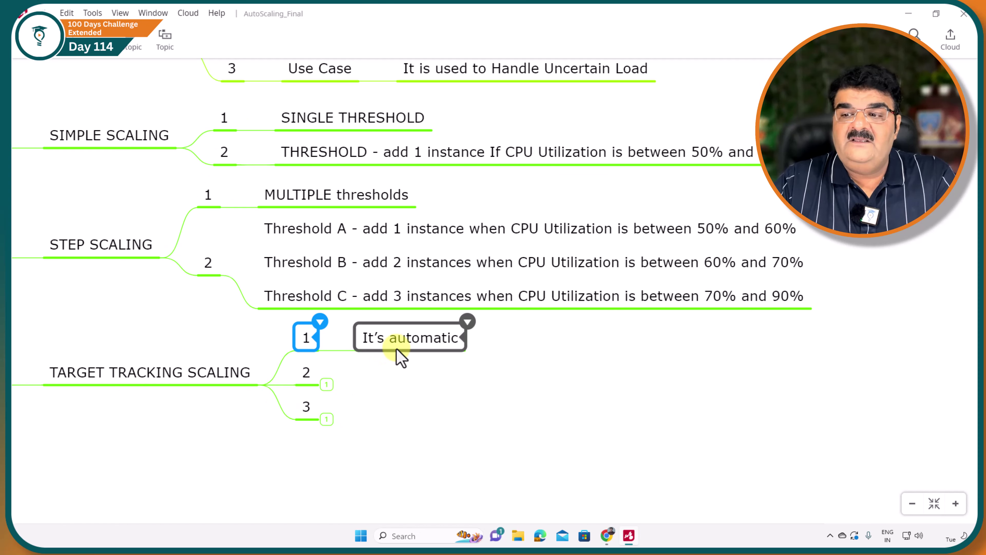
left_click(327, 385)
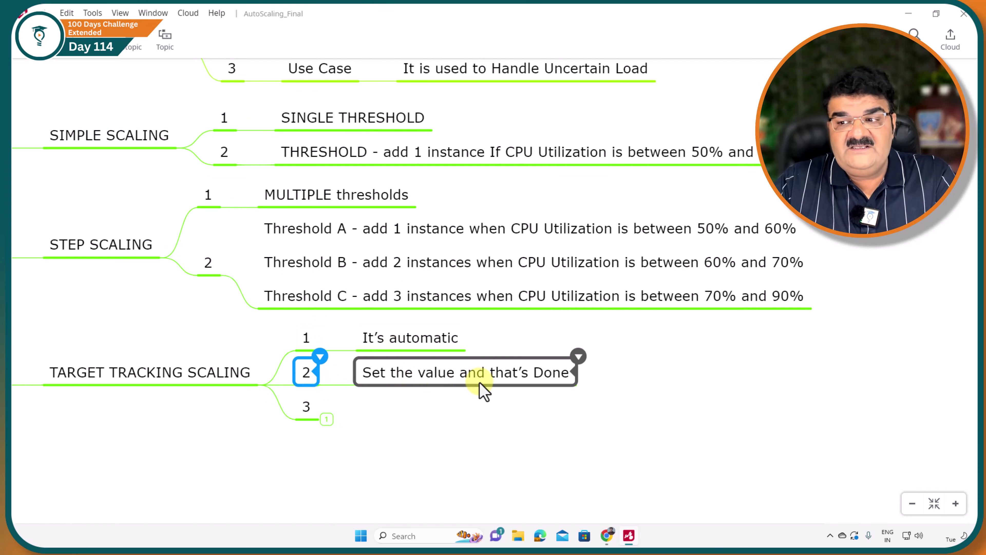
left_click(327, 419)
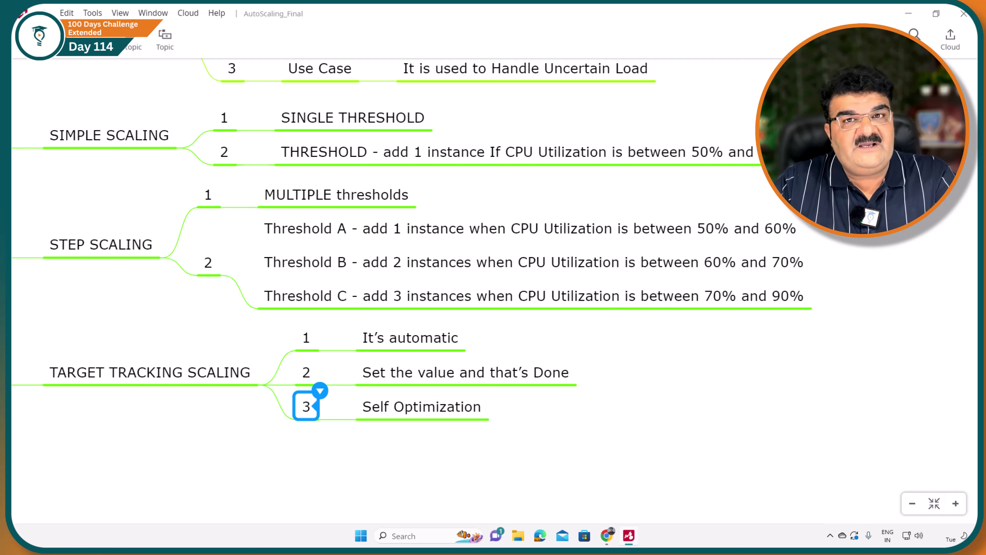
left_click(908, 14)
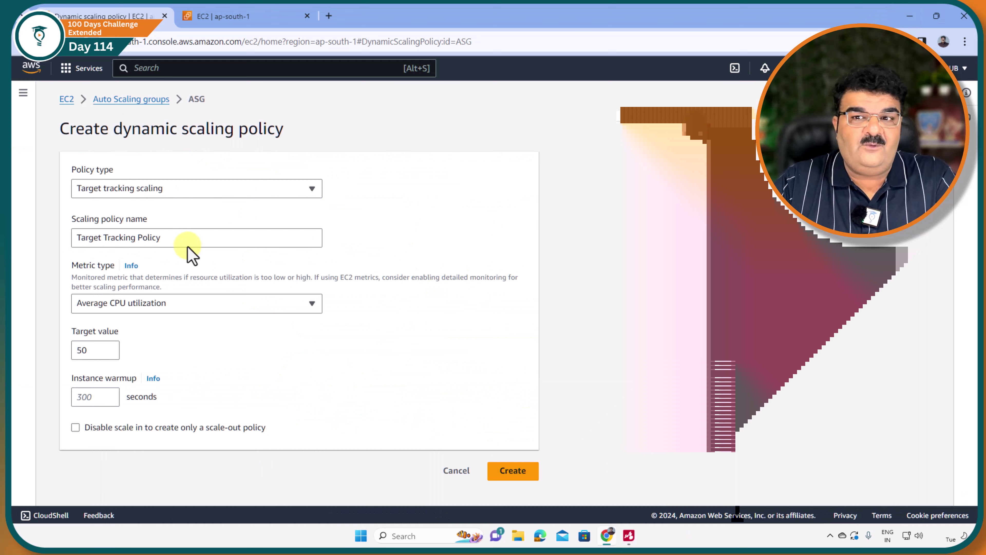
- Keep Average CPU utilization as the metric type and set the target value to 60
left_click(159, 311)
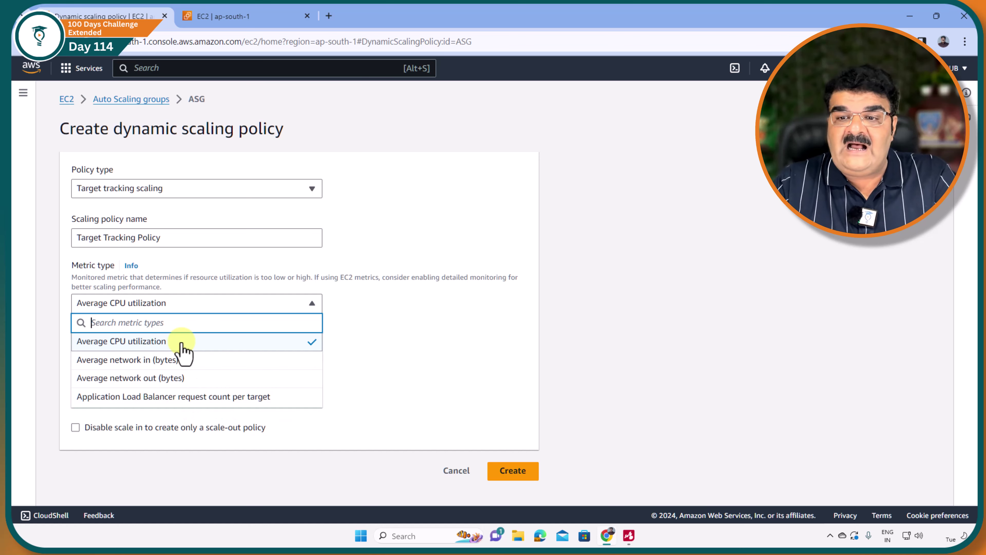
left_click(167, 341)
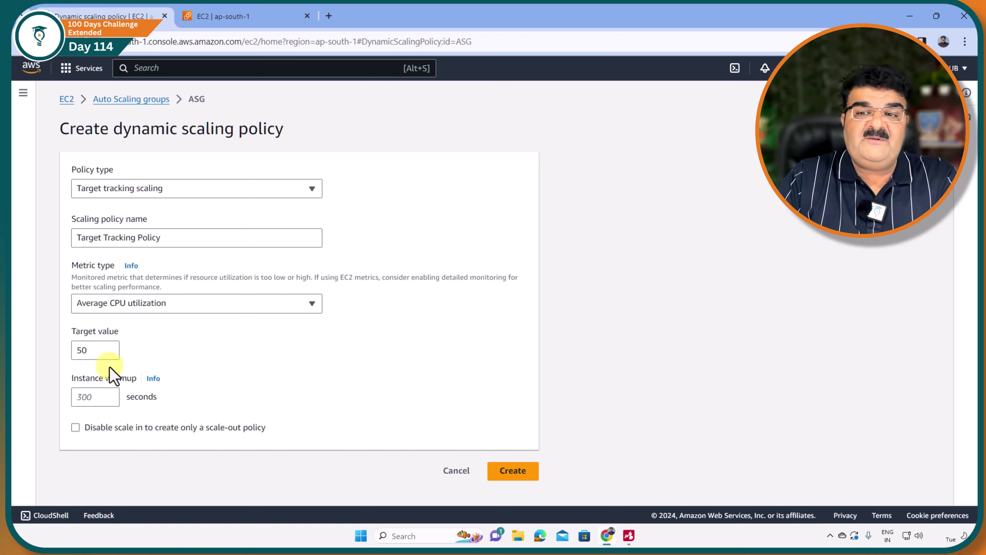
double_click(96, 349)
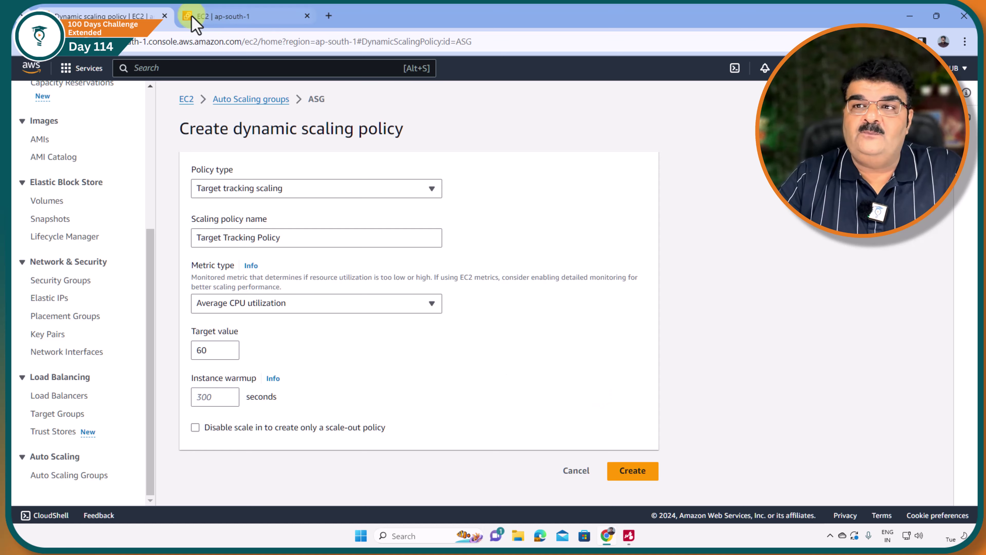
- Copy the running instance's public IPv4 address from its details and open it in a new browser tab
left_click(220, 16)
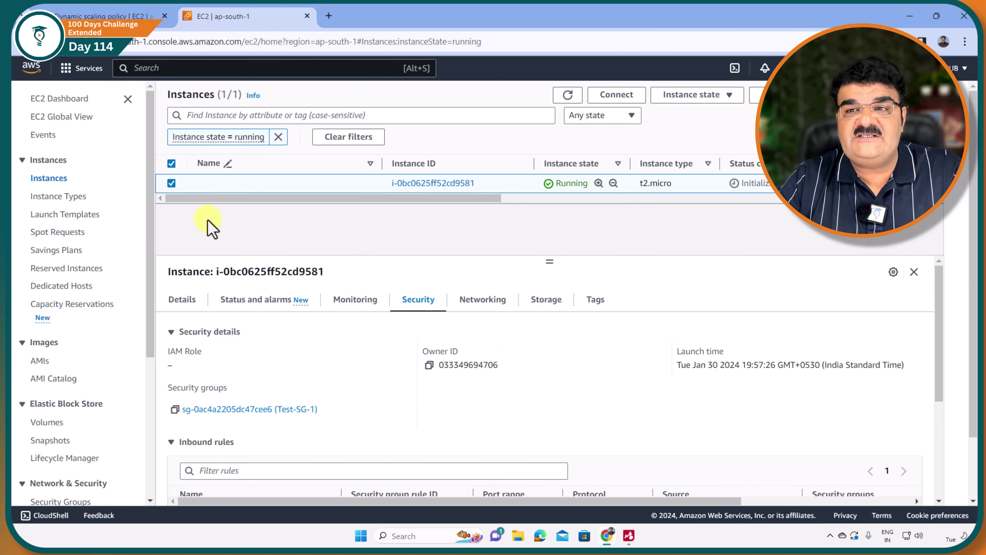
left_click(182, 301)
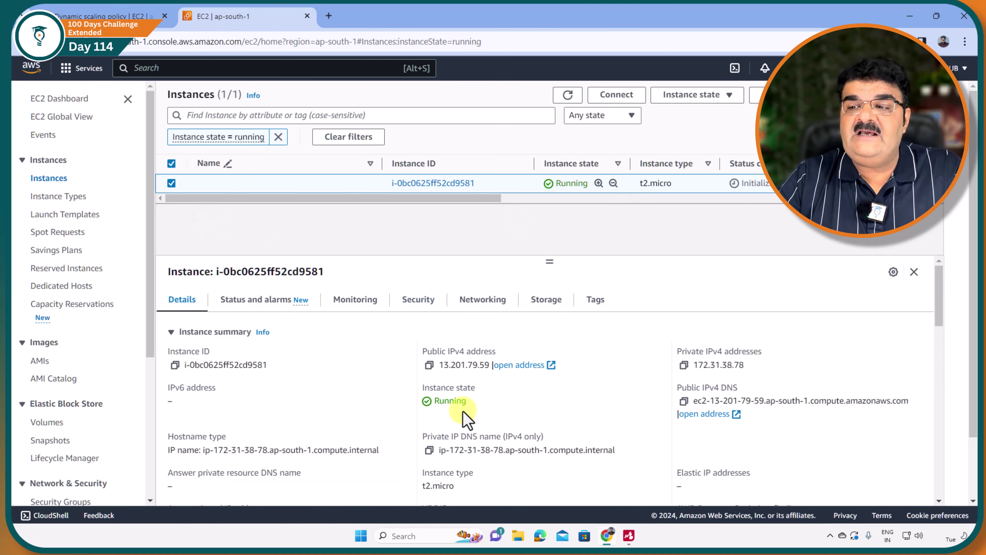
left_click(429, 365)
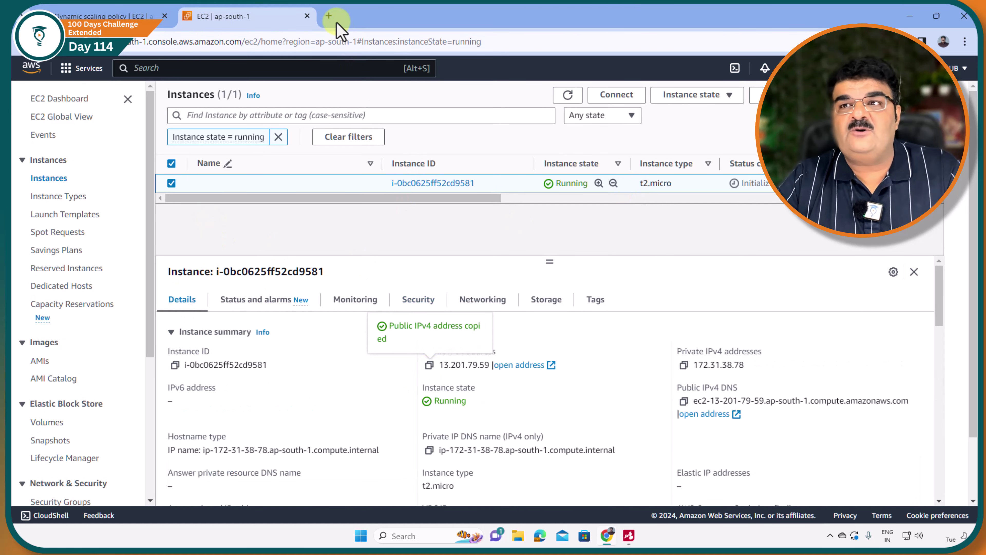
left_click(329, 16)
key("ctrl+v")
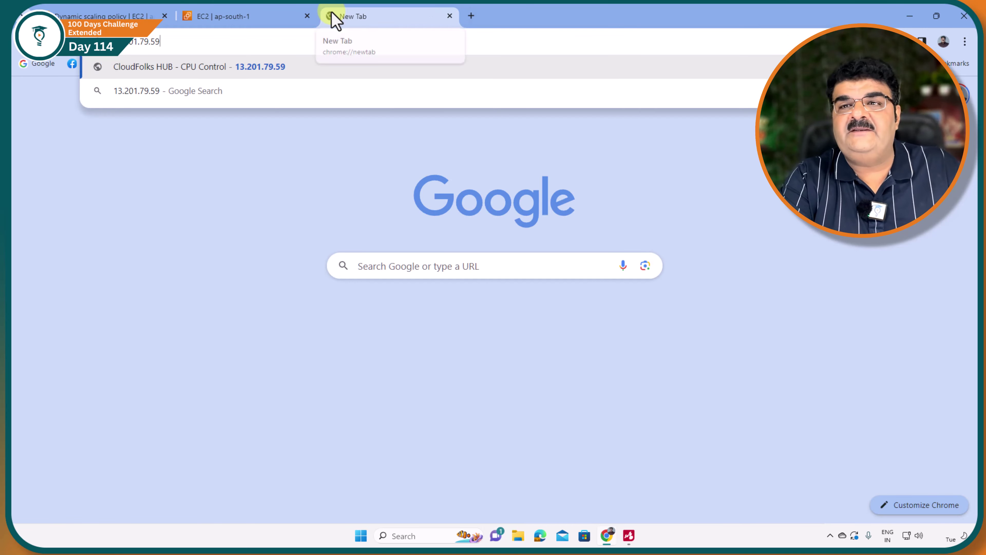
key("Return")
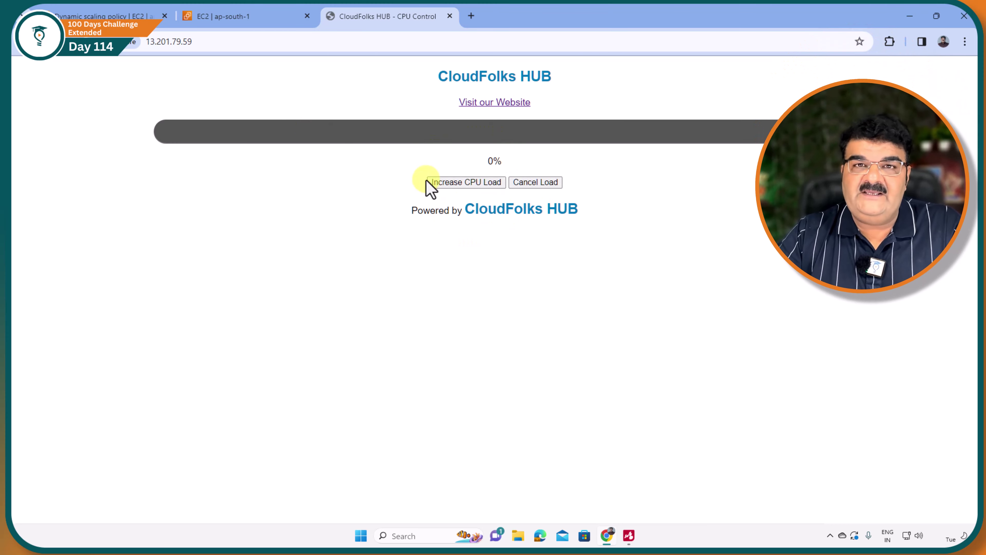
- Check the instances page and the CPU Control page, then create the target tracking policy from its form
left_click(272, 18)
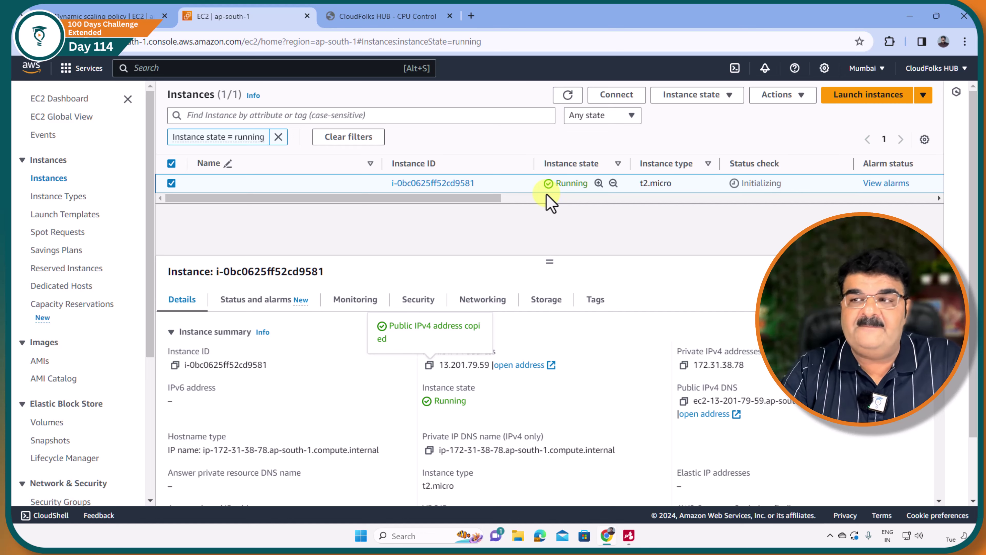
left_click(375, 17)
left_click(117, 16)
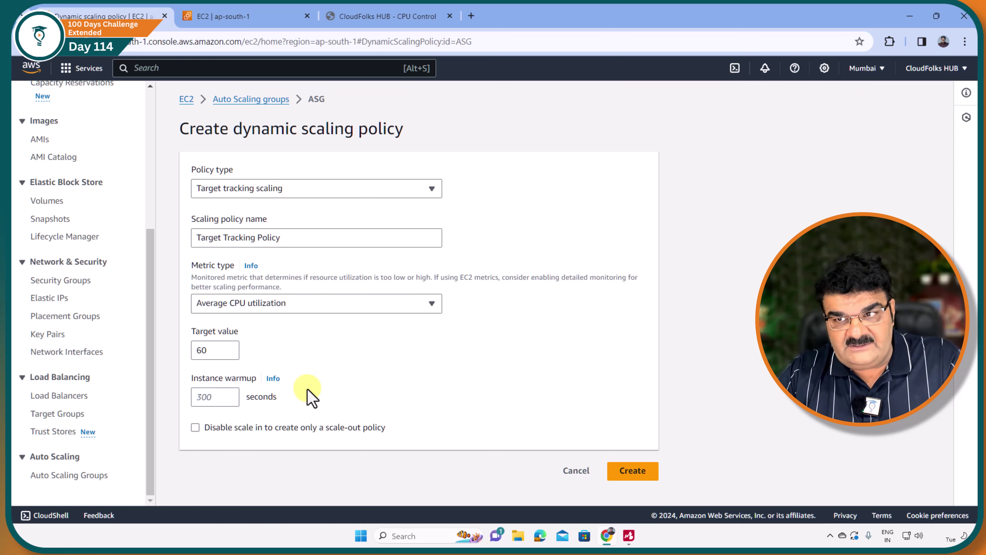
left_click(629, 472)
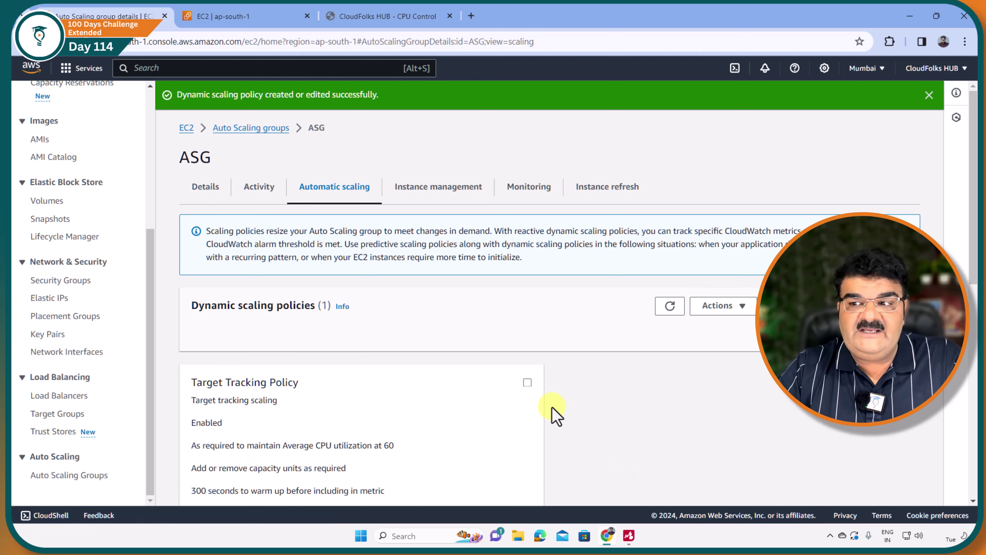
- Review the new Target Tracking Policy and its available actions, deselect it, and check the running instance before returning to the policy
scroll(388, 338, "down", 4)
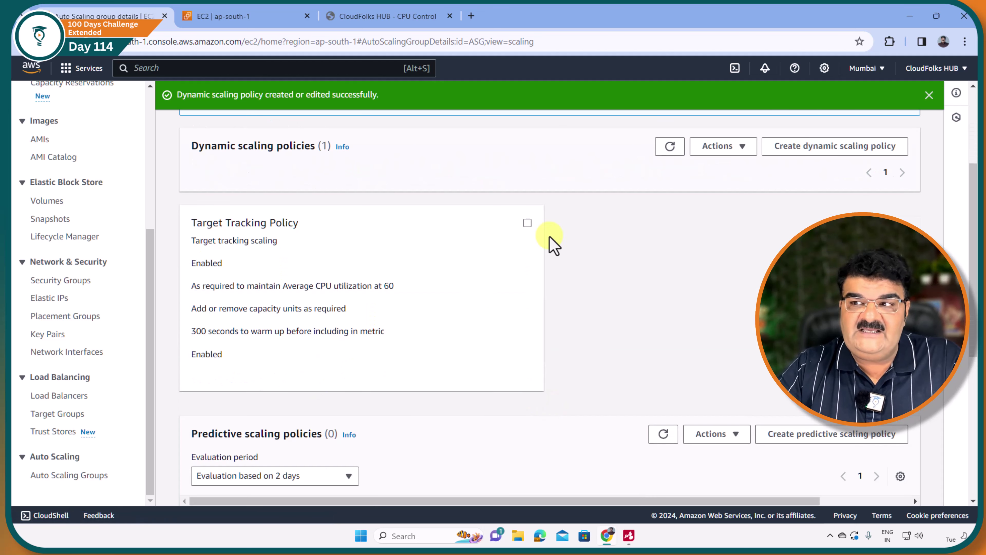
left_click(527, 222)
left_click(741, 147)
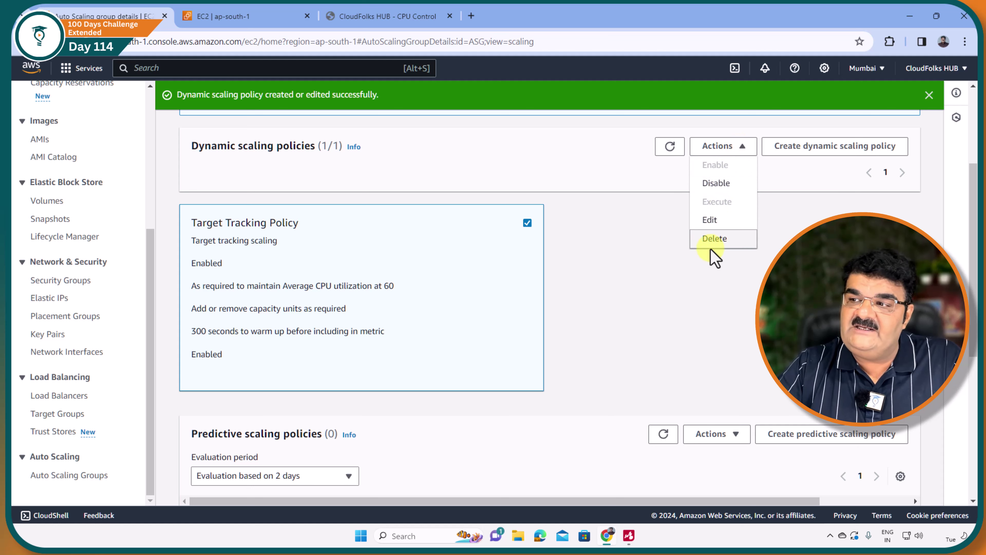
left_click(592, 264)
left_click(527, 223)
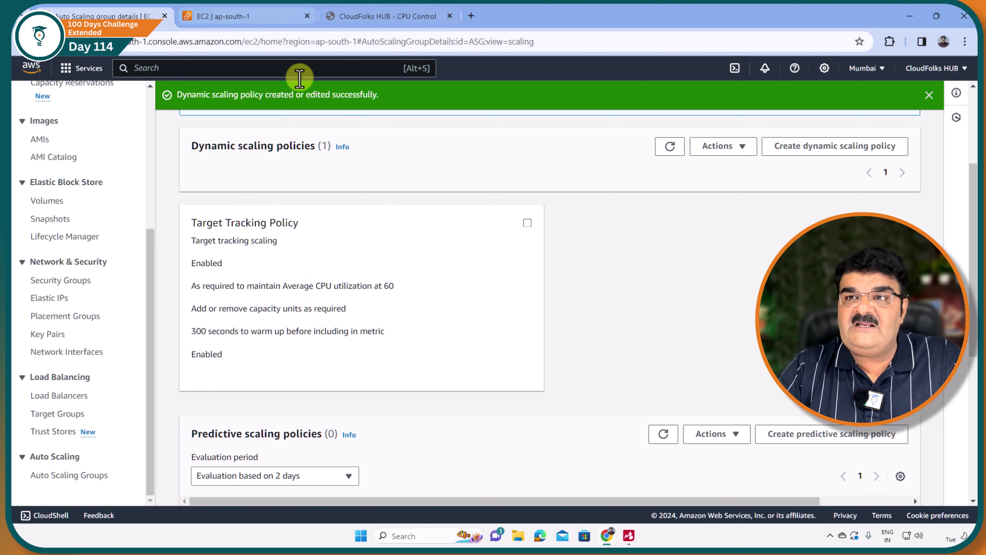
left_click(259, 16)
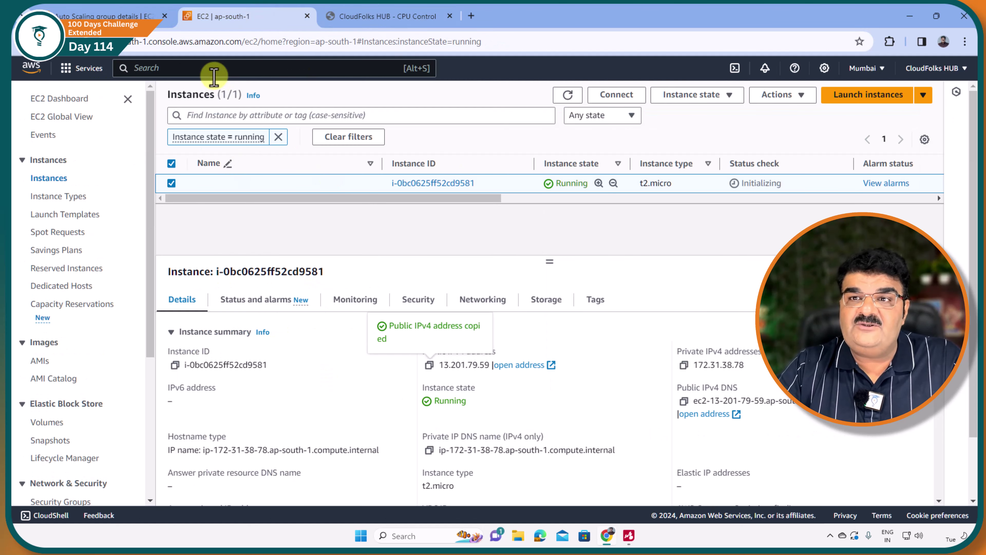
left_click(113, 17)
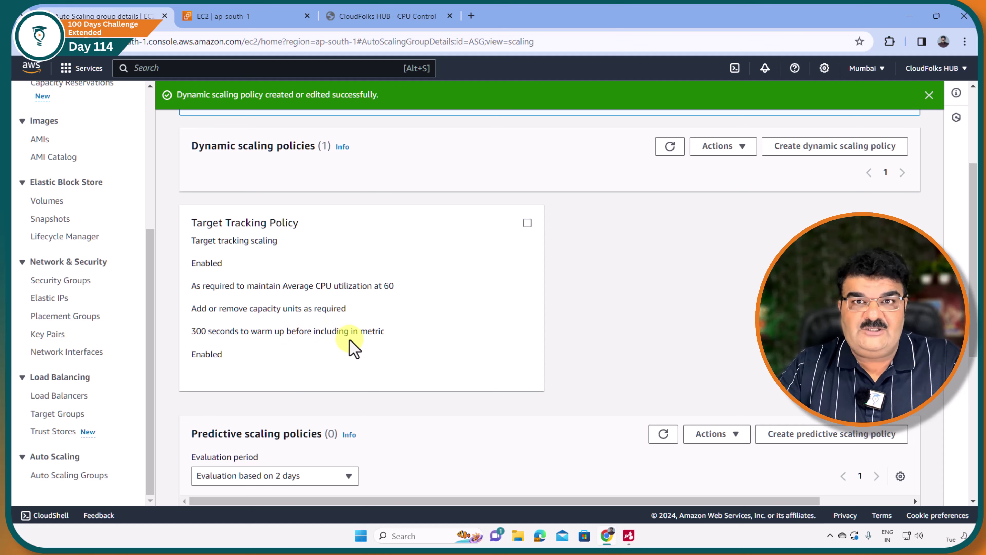
- Increase the CPU load from the instance's CPU Control page and return to the EC2 instances page
left_click(388, 16)
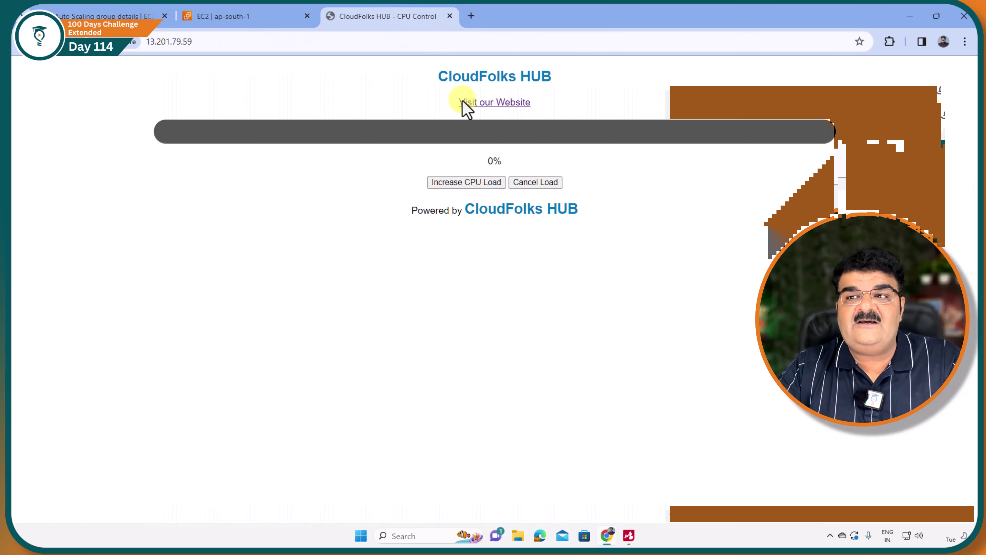
left_click(474, 183)
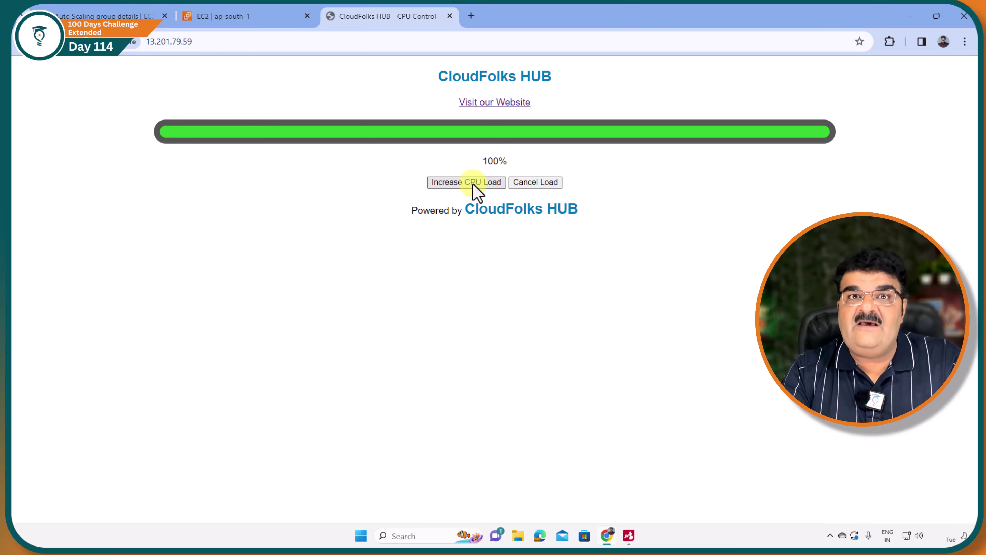
left_click(258, 13)
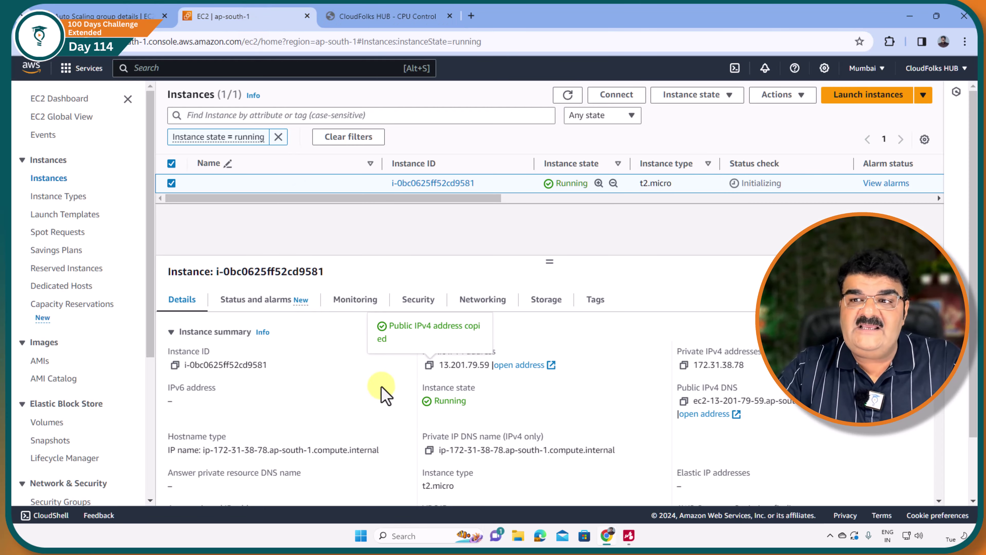